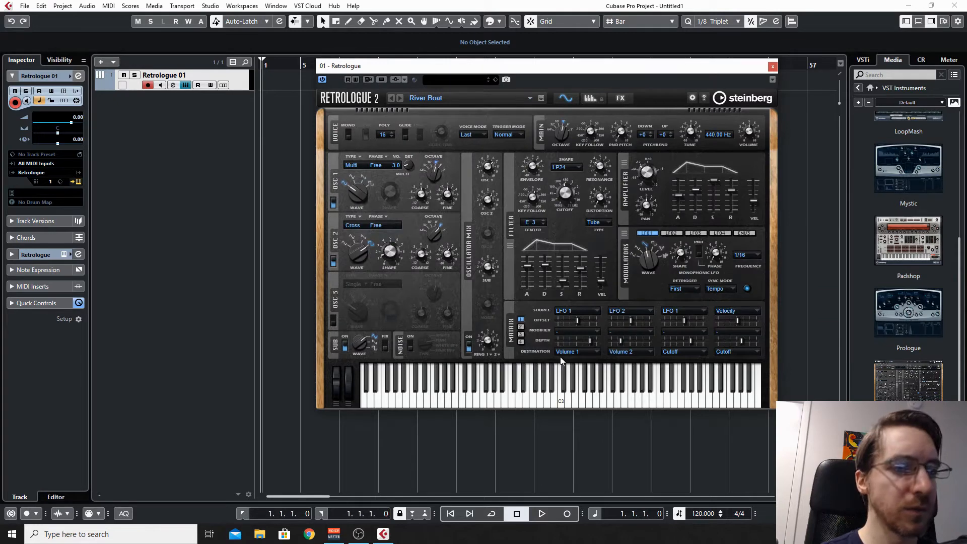
# Step: Load the Mercury Pad preset from the Synth Pad category into Retrologue
pyautogui.click(519, 94)
pyautogui.scroll(5, 764, 333)
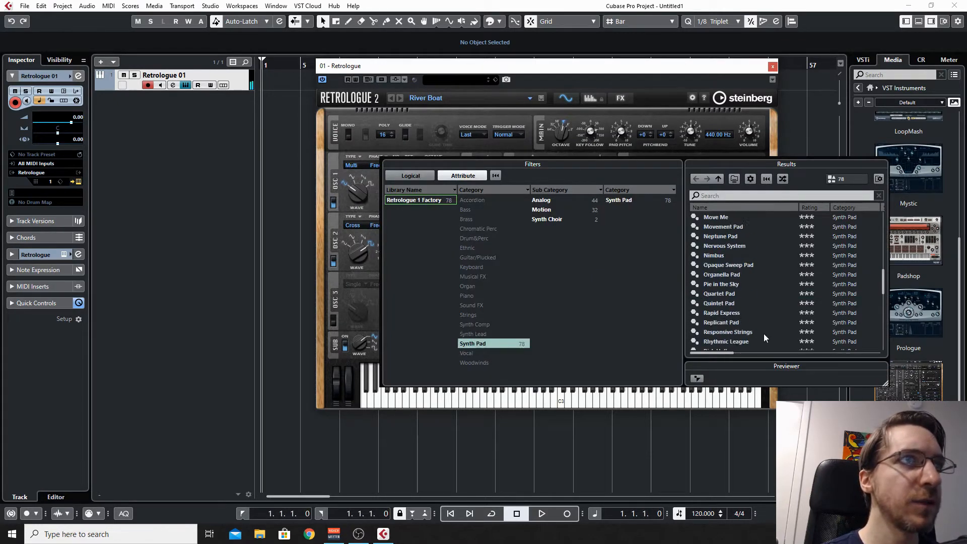
pyautogui.doubleClick(728, 237)
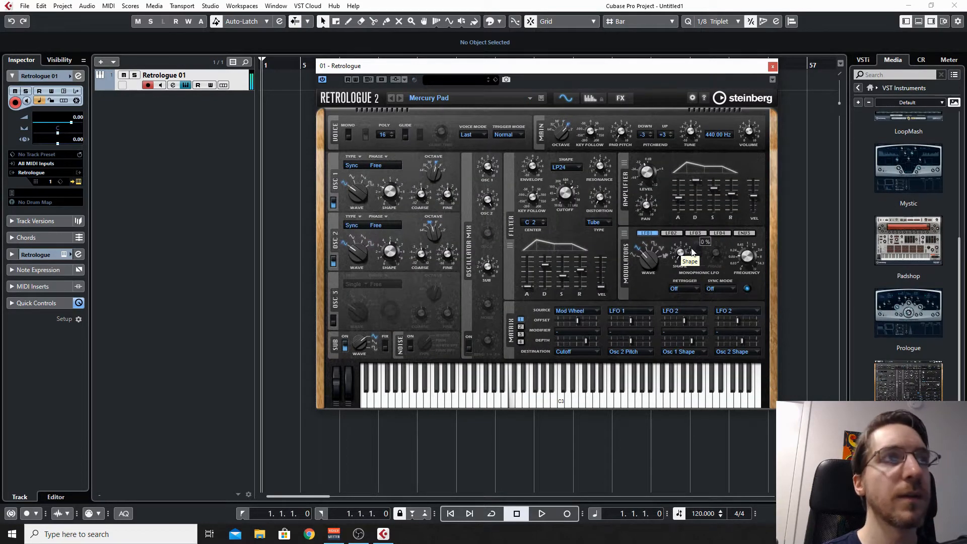
# Step: Switch on Retrologue's arpeggiator and extend its pattern to 8 steps
pyautogui.click(592, 98)
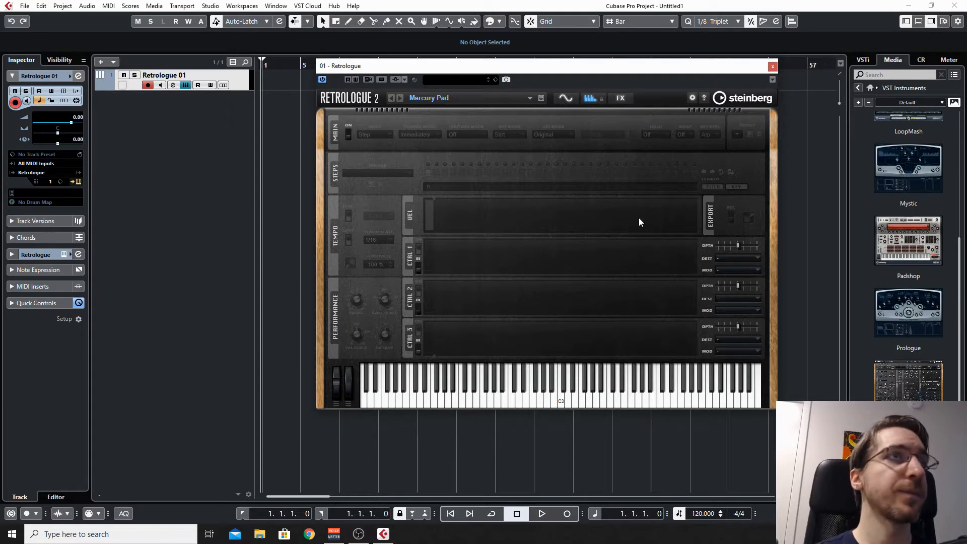
pyautogui.click(348, 135)
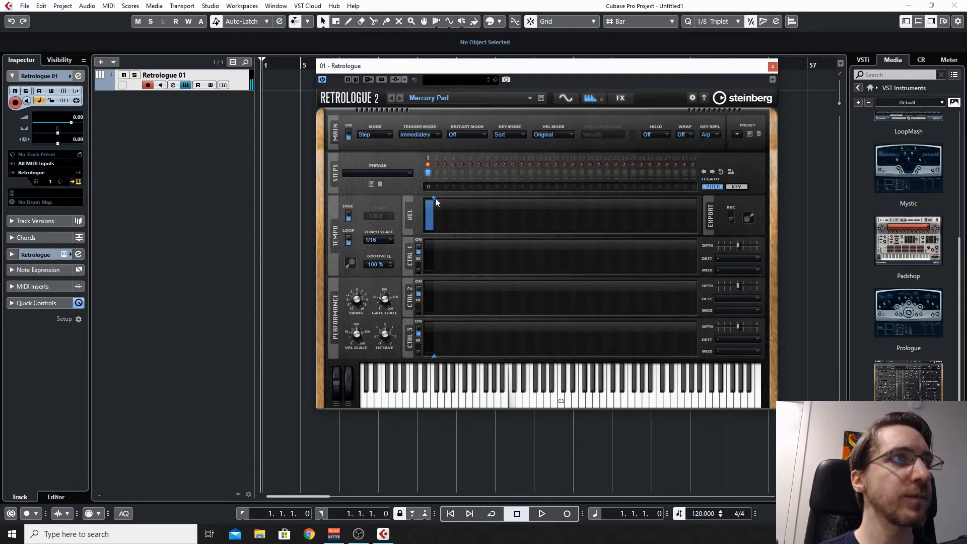
pyautogui.moveTo(434, 199); pyautogui.dragTo(493, 198)
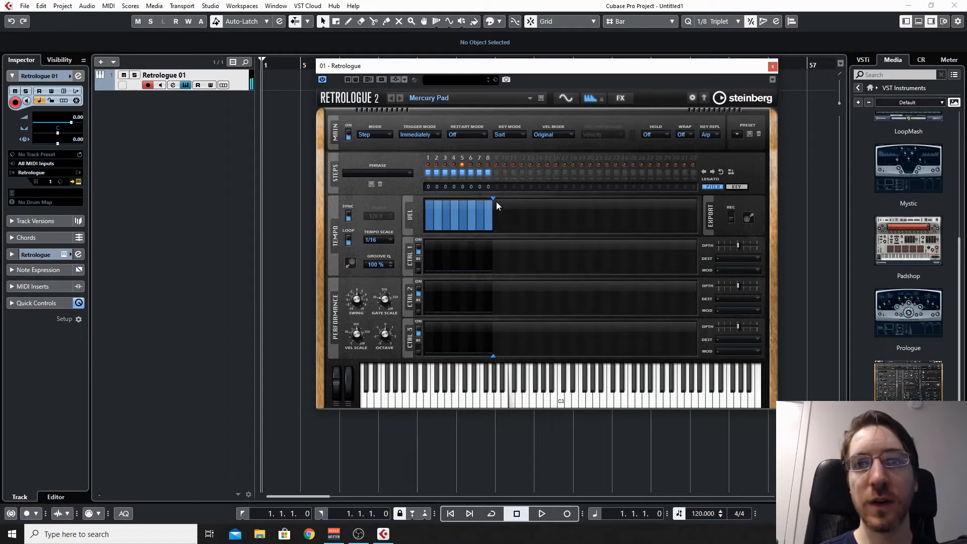
# Step: Shorten the amplifier envelope's attack to about 9 ms and reduce its release slightly
pyautogui.click(565, 103)
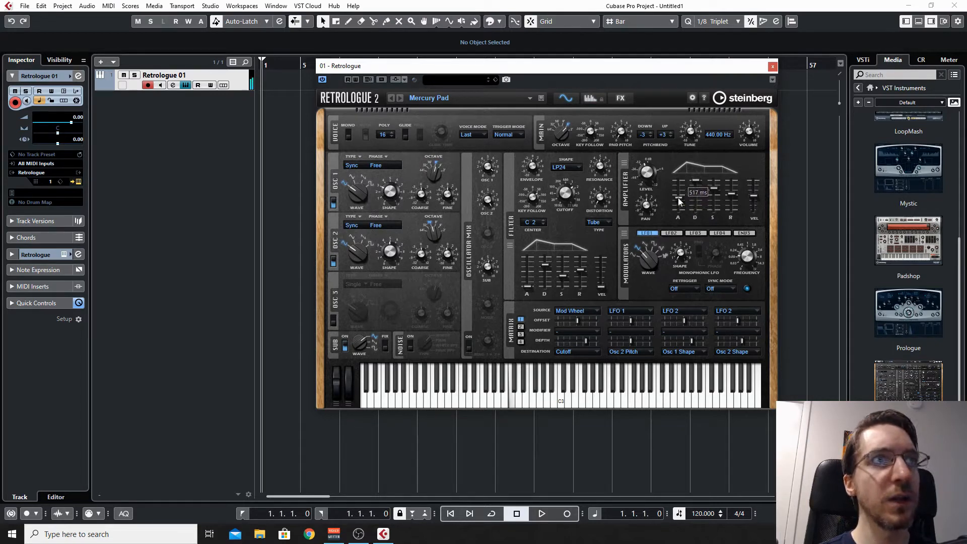
pyautogui.moveTo(678, 201); pyautogui.dragTo(680, 211)
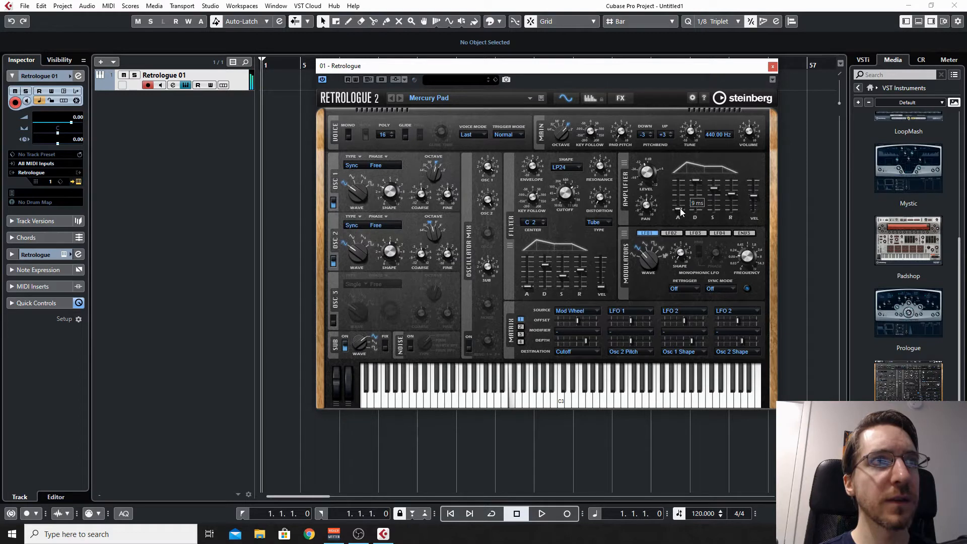
pyautogui.moveTo(732, 192); pyautogui.dragTo(732, 196)
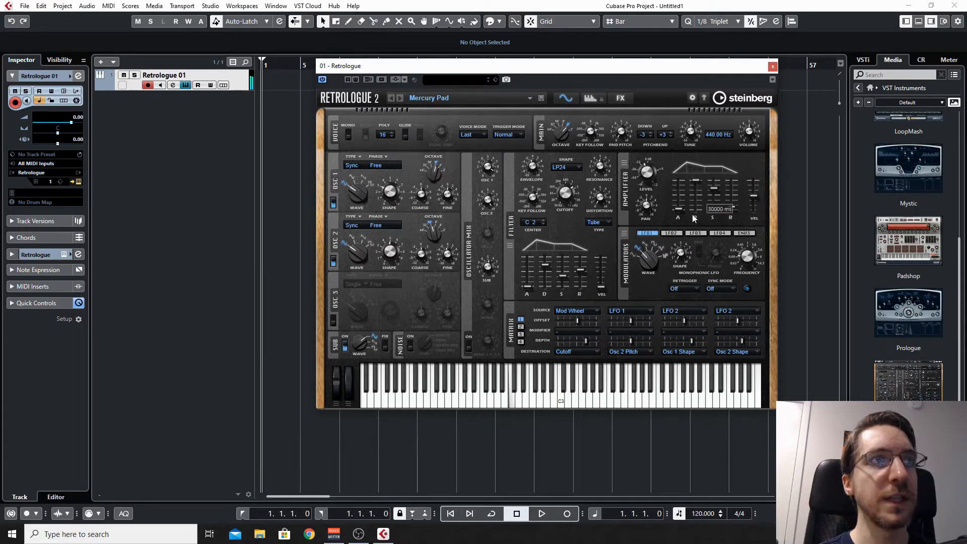
# Step: Extend the arpeggiator pattern to 22 steps and switch off steps 2, 5, 8, 10, 14, 16, 18, 19 and 22
pyautogui.click(589, 98)
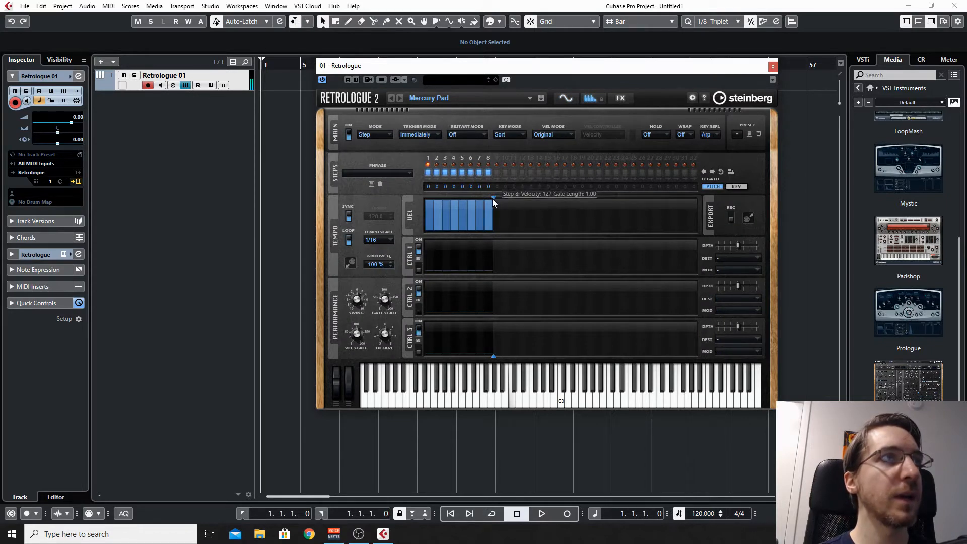
pyautogui.moveTo(494, 199); pyautogui.dragTo(609, 196)
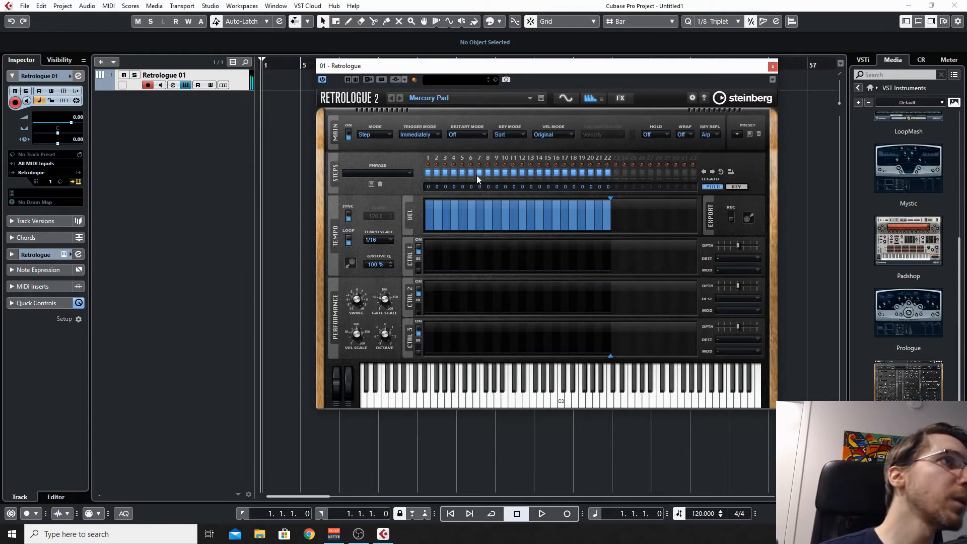
pyautogui.click(436, 172)
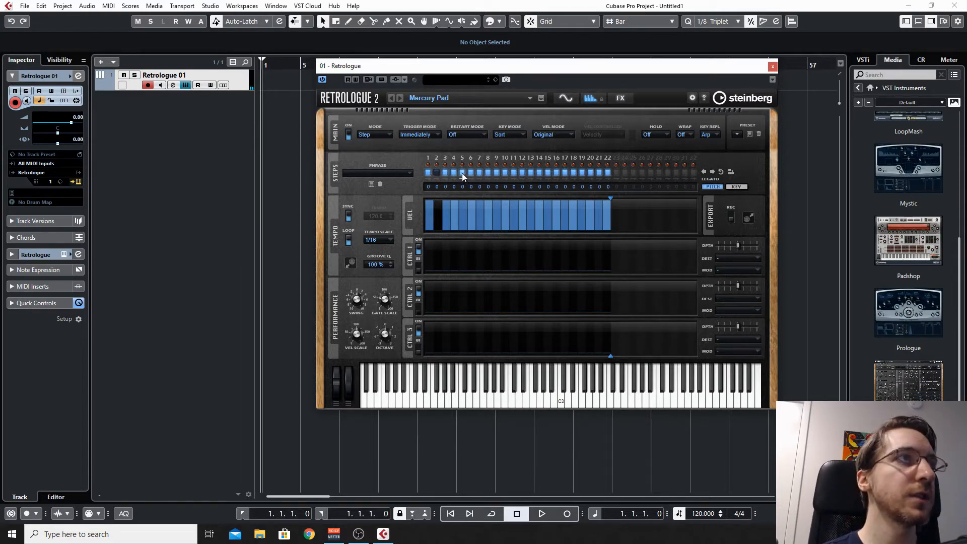
pyautogui.click(461, 172)
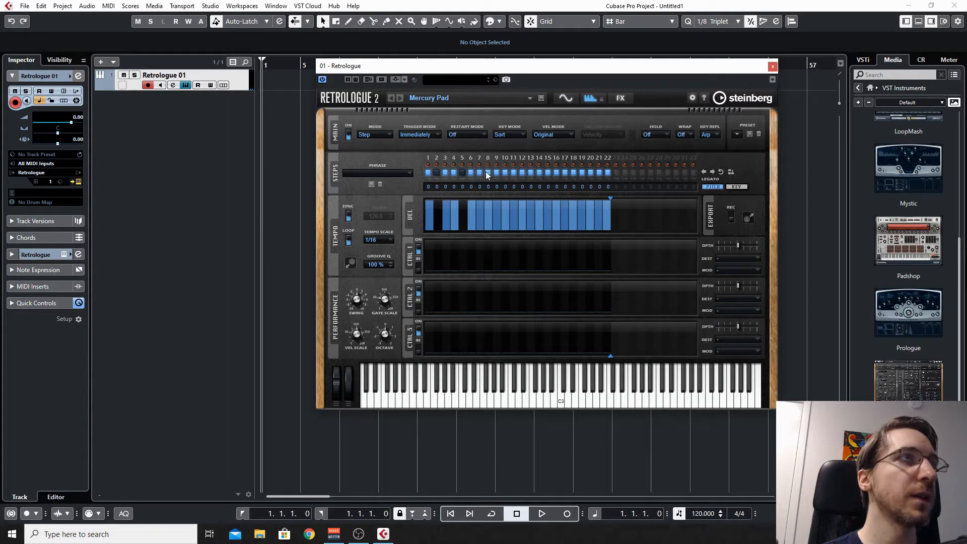
pyautogui.click(487, 172)
pyautogui.click(504, 172)
pyautogui.click(539, 172)
pyautogui.click(556, 173)
pyautogui.click(581, 172)
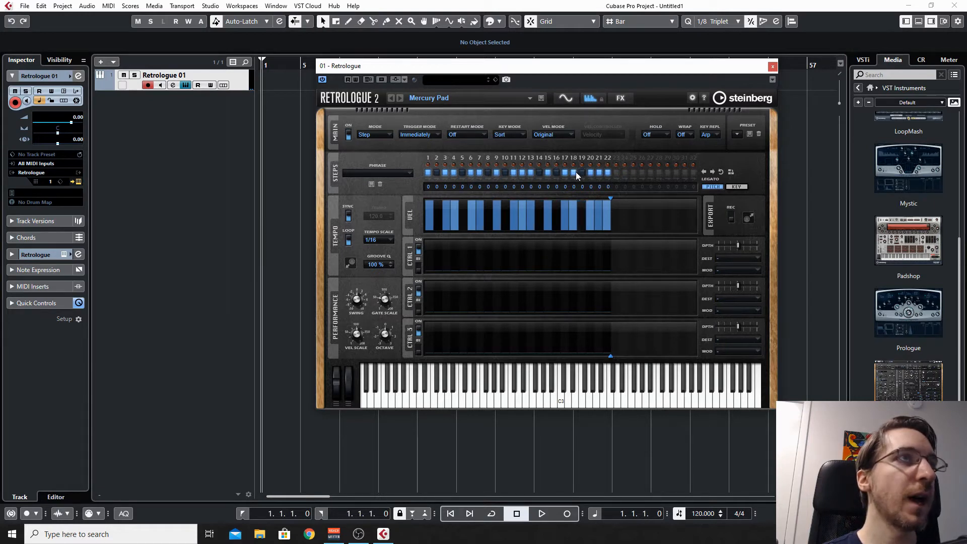
pyautogui.click(573, 172)
pyautogui.click(606, 172)
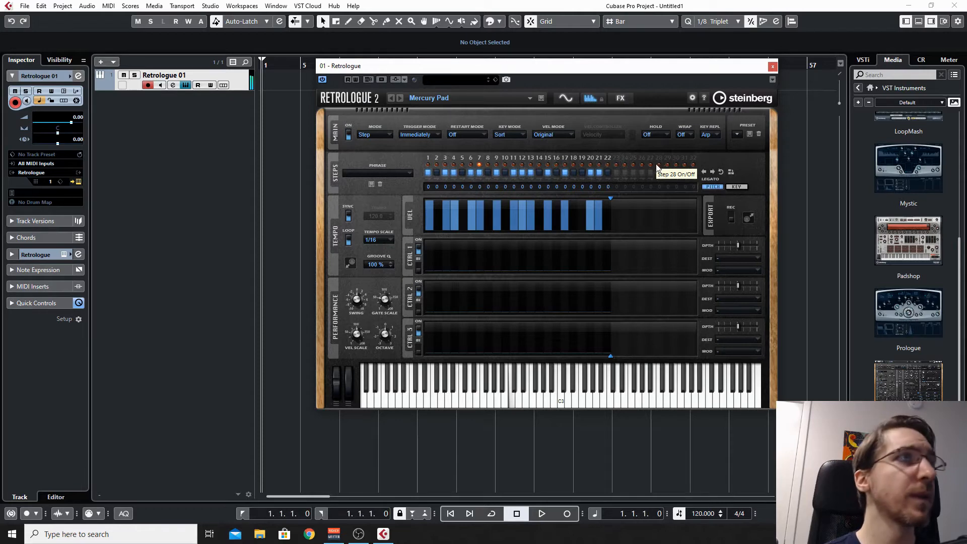
# Step: Adjust the arpeggiator's gate scale, trying both shorter and longer note lengths up to about 182%
pyautogui.click(566, 97)
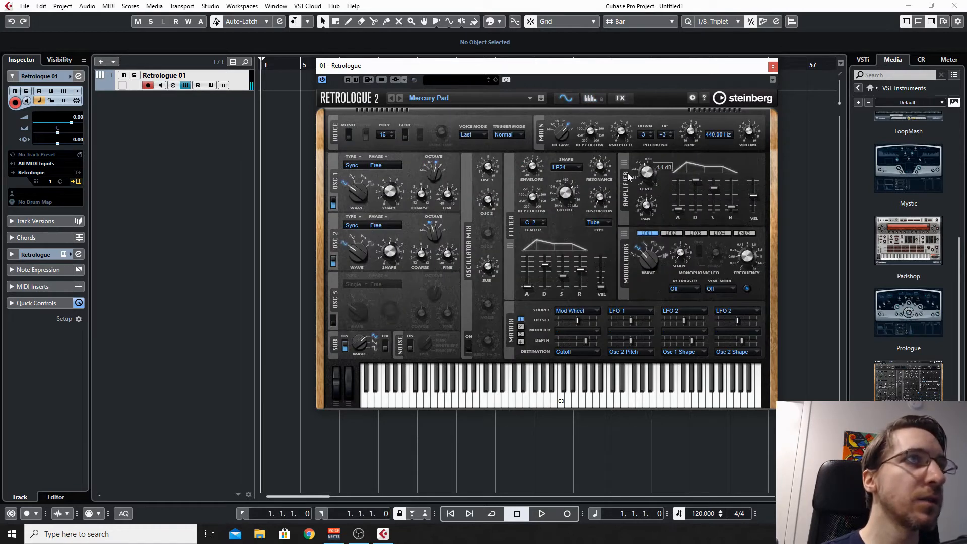
pyautogui.click(589, 97)
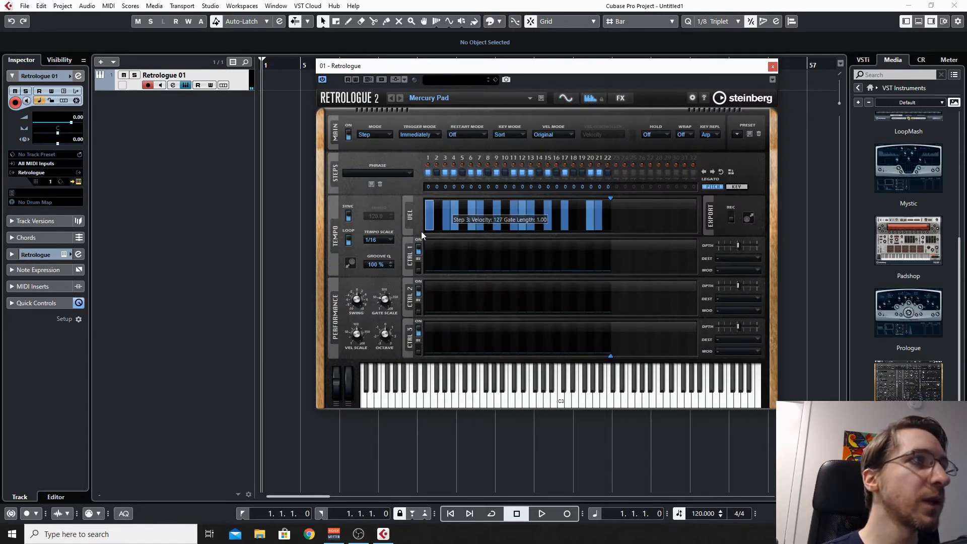
pyautogui.moveTo(385, 300)
pyautogui.mouseDown()
pyautogui.moveTo(392, 322)
pyautogui.moveTo(384, 308)
pyautogui.mouseUp()
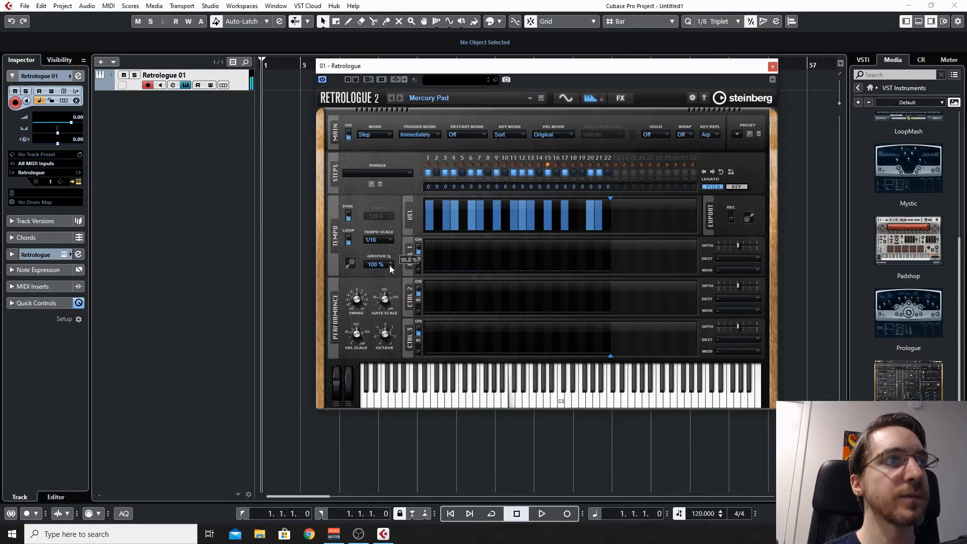
pyautogui.moveTo(395, 252); pyautogui.dragTo(401, 235)
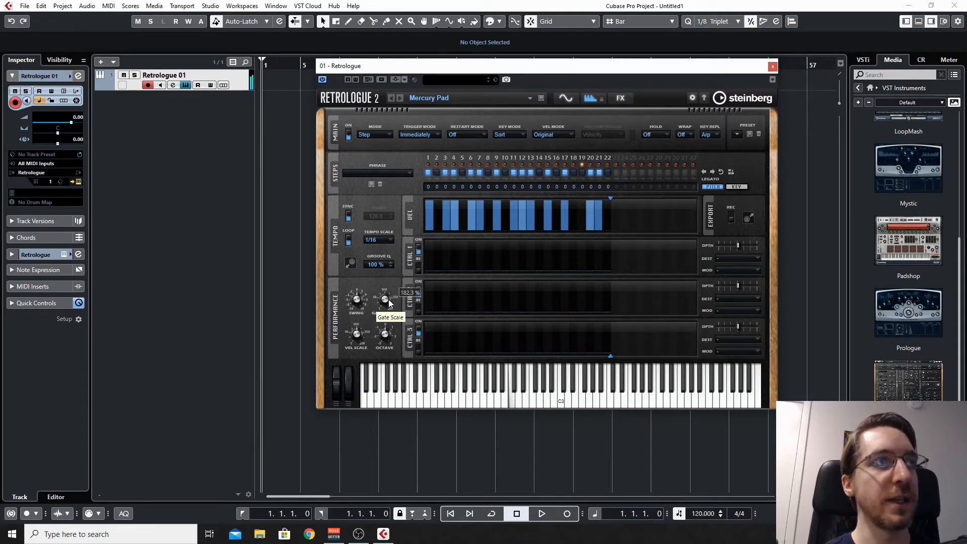
pyautogui.moveTo(386, 297); pyautogui.dragTo(384, 329)
pyautogui.moveTo(386, 295); pyautogui.dragTo(384, 318)
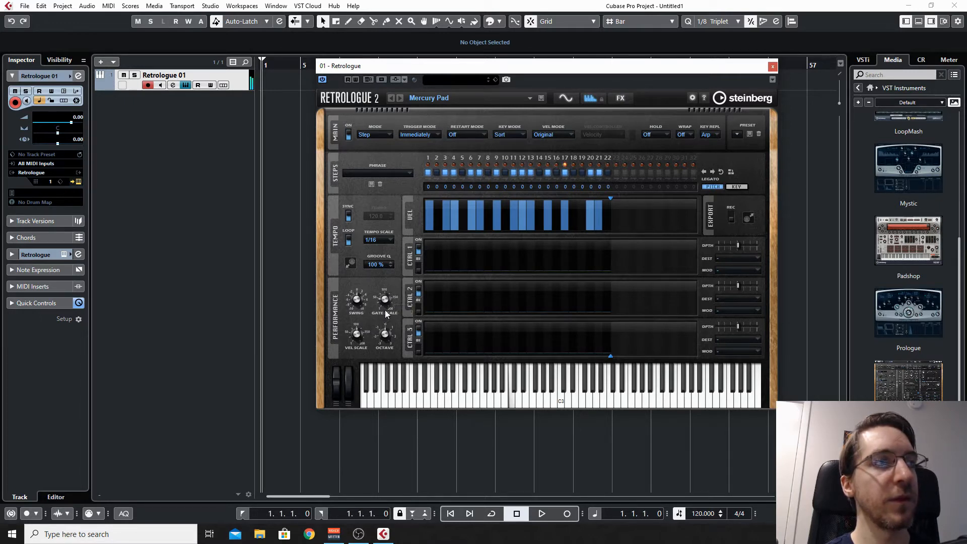
# Step: Try the arpeggiator at tempo scales of 1/8 and 1/8T, and return it to 1/16
pyautogui.click(390, 240)
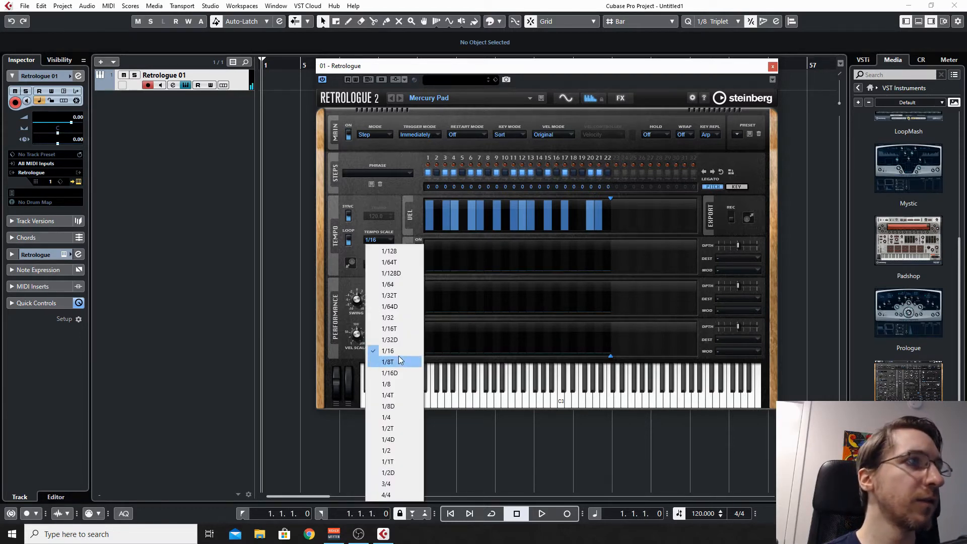
pyautogui.click(395, 384)
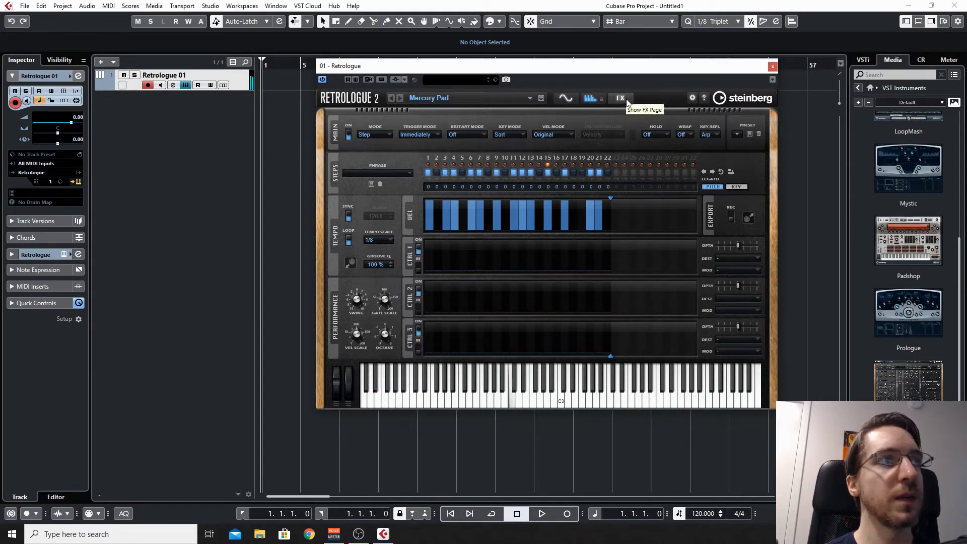
pyautogui.click(389, 240)
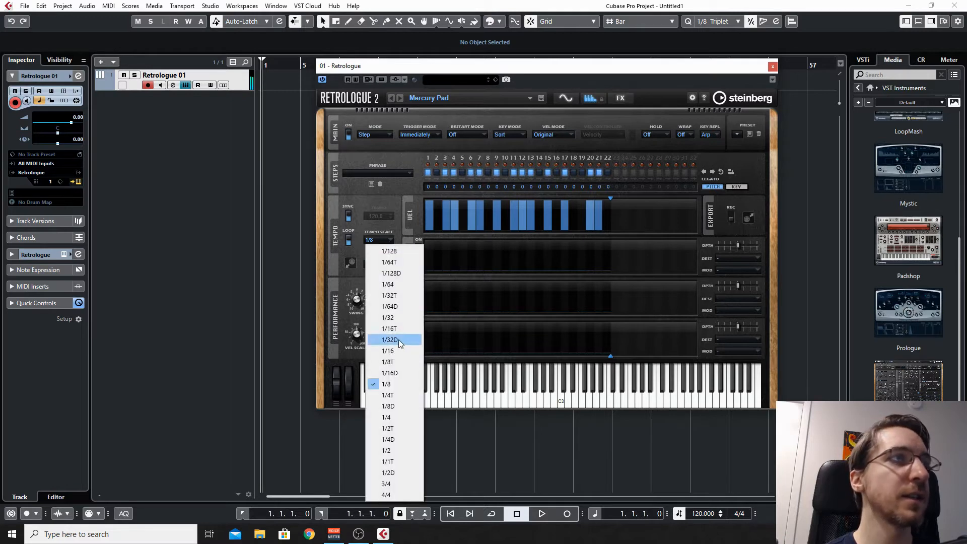
pyautogui.click(401, 362)
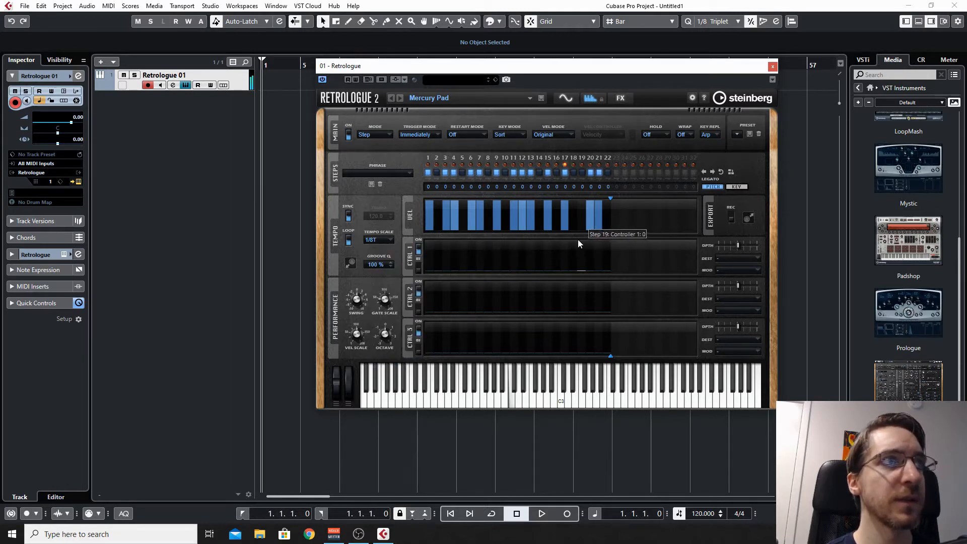
pyautogui.click(391, 240)
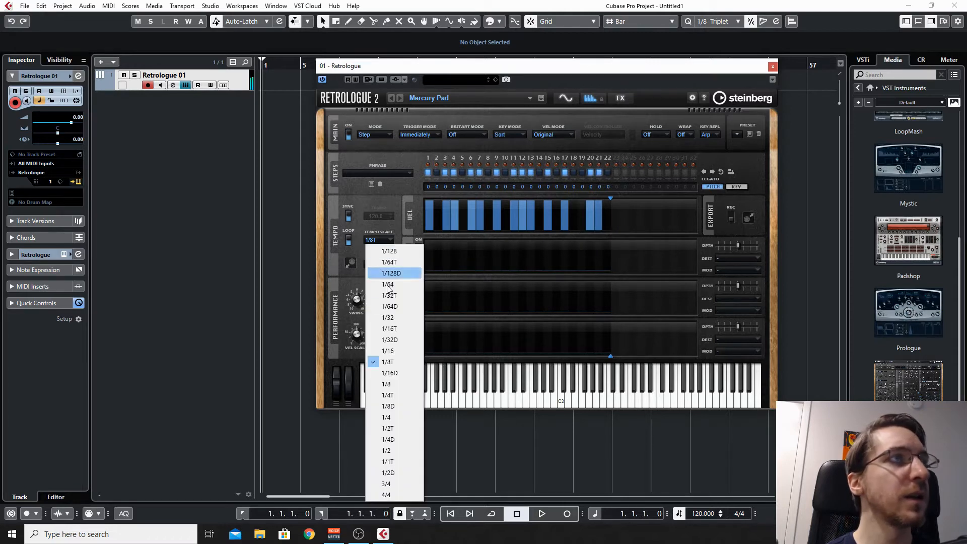
pyautogui.click(398, 353)
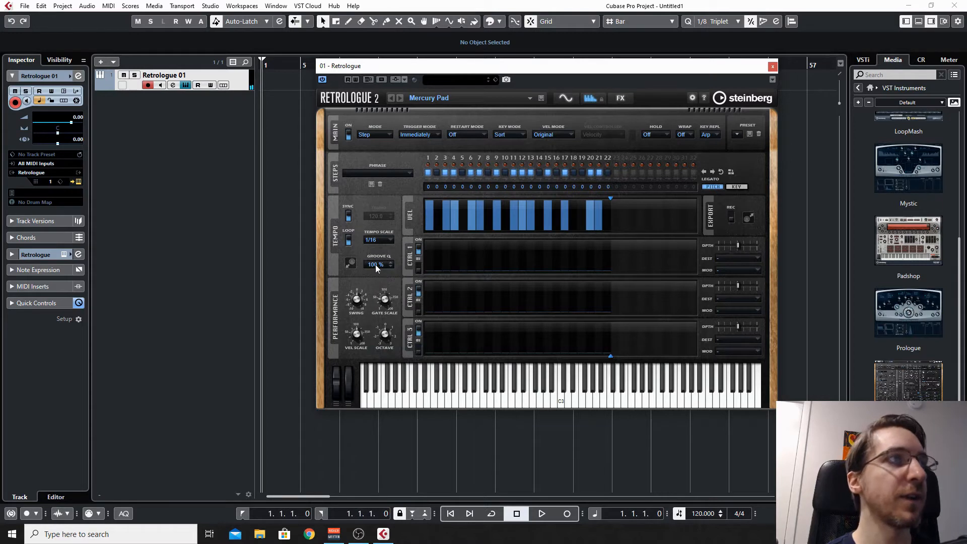
# Step: Adjust the swing amount of the arpeggiator pattern
pyautogui.moveTo(355, 306); pyautogui.dragTo(364, 269)
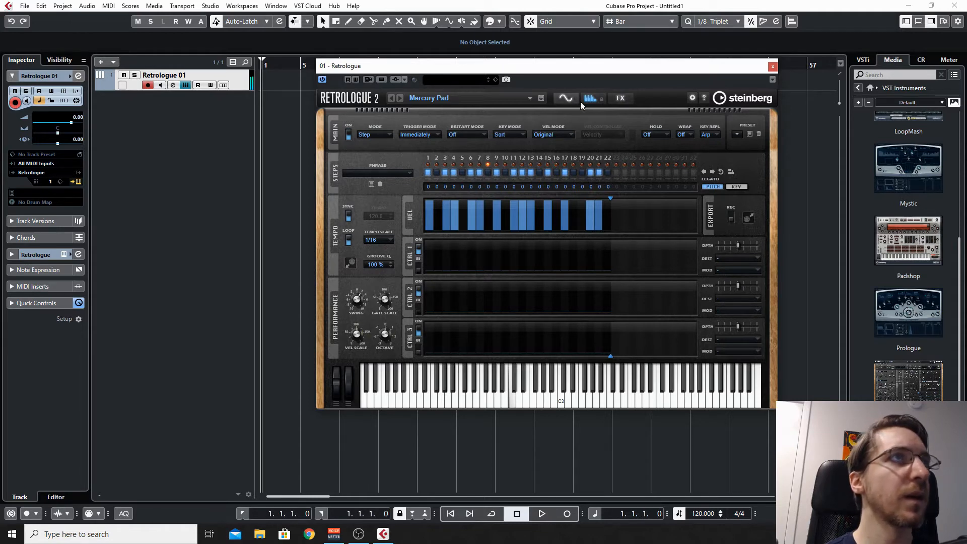
# Step: Compare the patch with the delay effect bypassed and re-enabled
pyautogui.click(619, 98)
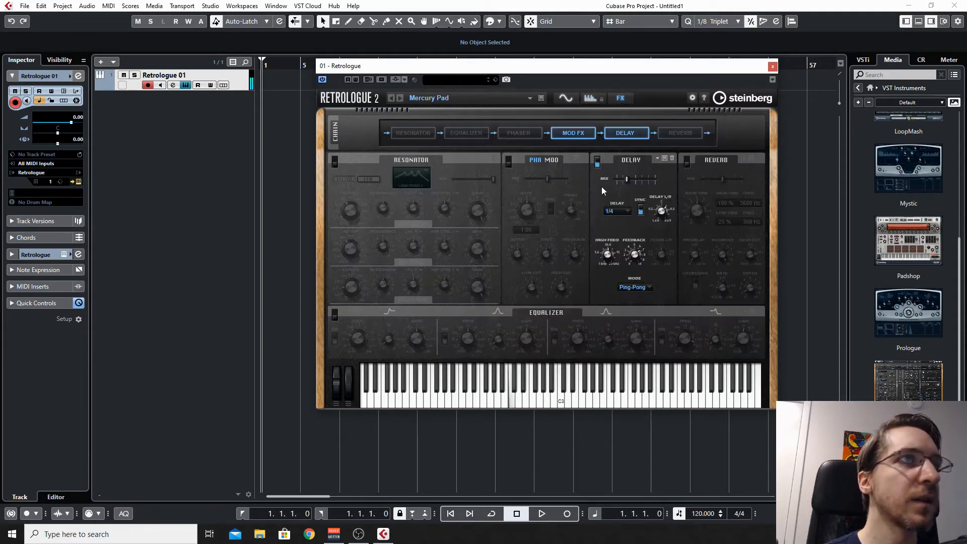
pyautogui.click(597, 164)
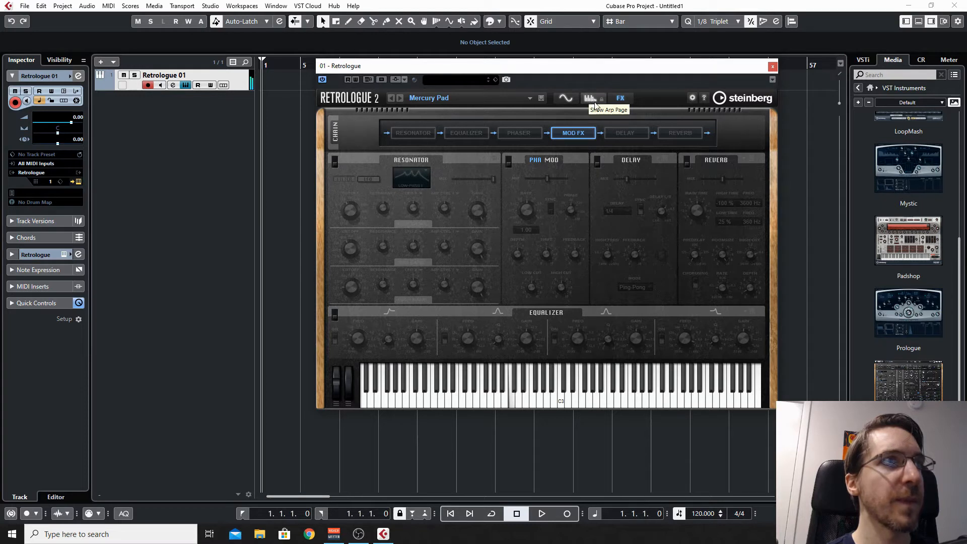
pyautogui.click(597, 161)
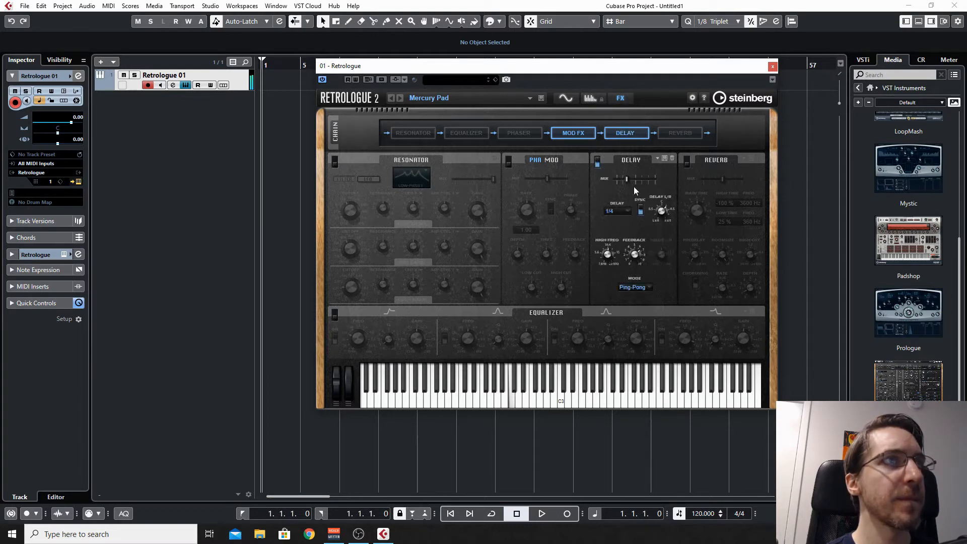
# Step: Set the delay effect's time to 1/8T, keeping it synced to the tempo
pyautogui.click(626, 212)
pyautogui.click(627, 211)
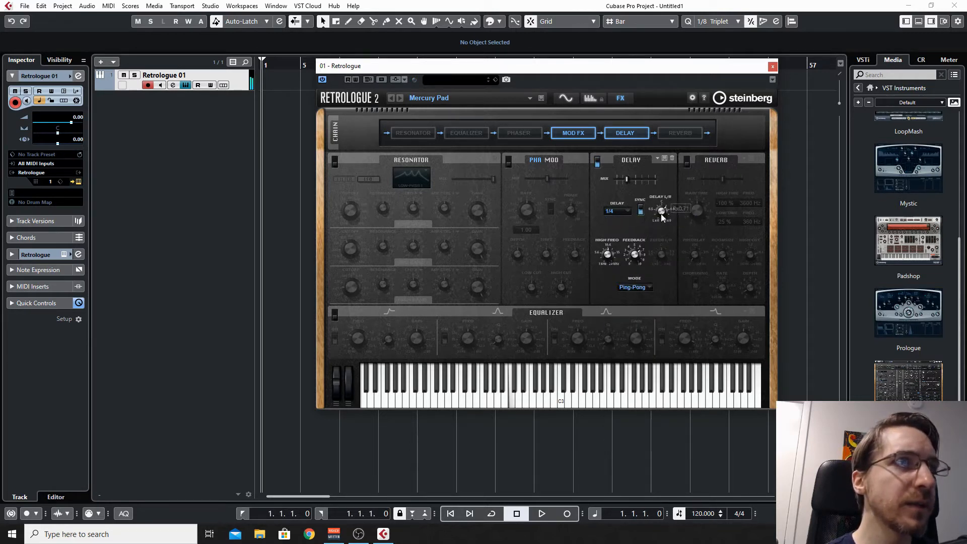
pyautogui.click(641, 212)
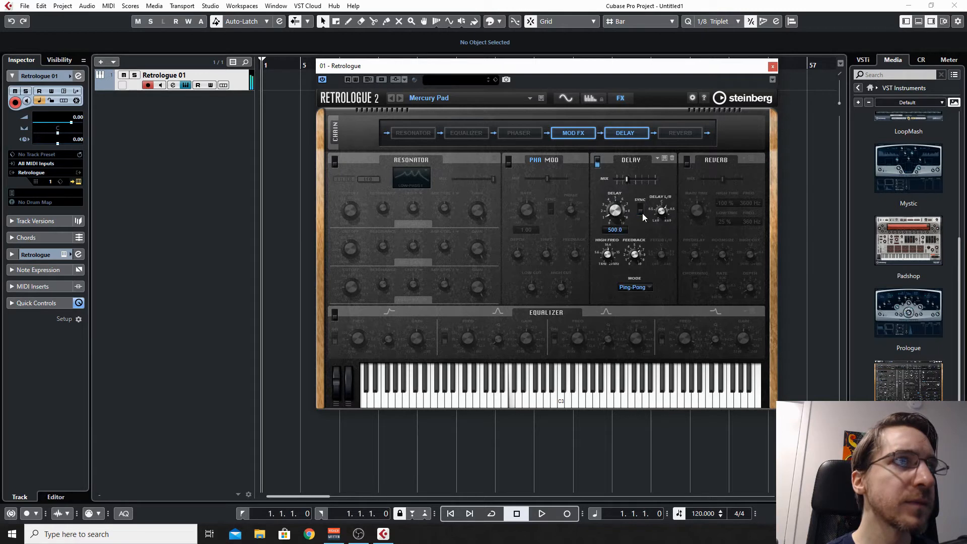
pyautogui.click(641, 212)
pyautogui.click(627, 212)
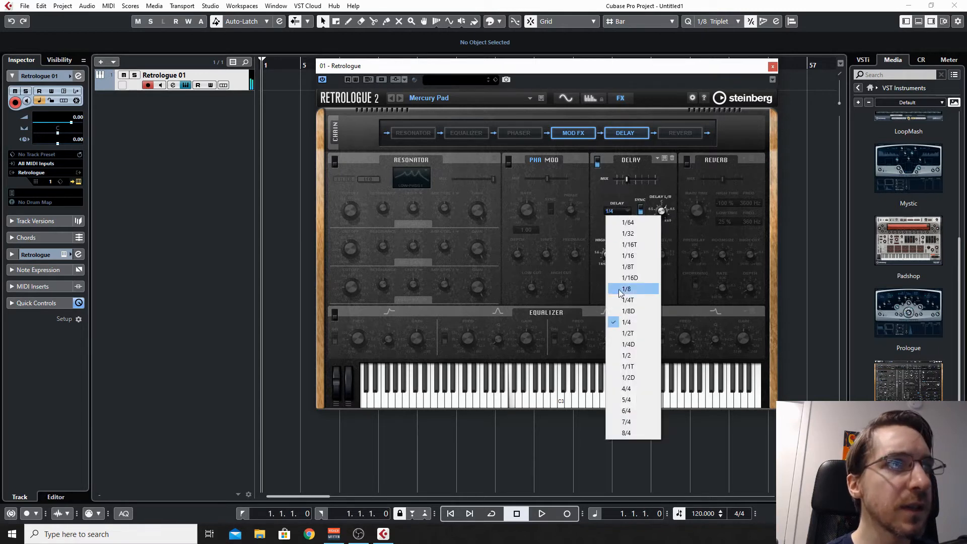
pyautogui.click(642, 268)
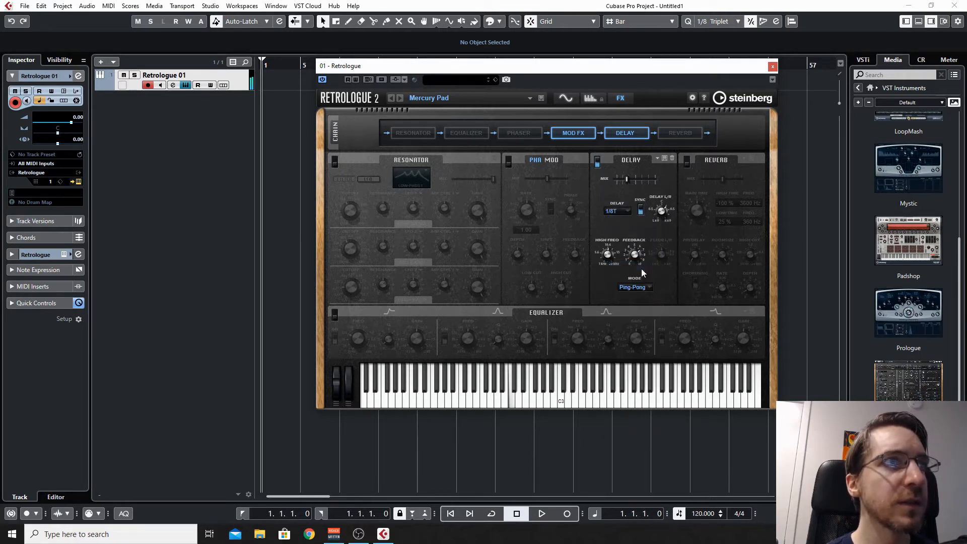
# Step: Adjust the cutoff frequency of the synth's filter
pyautogui.click(594, 100)
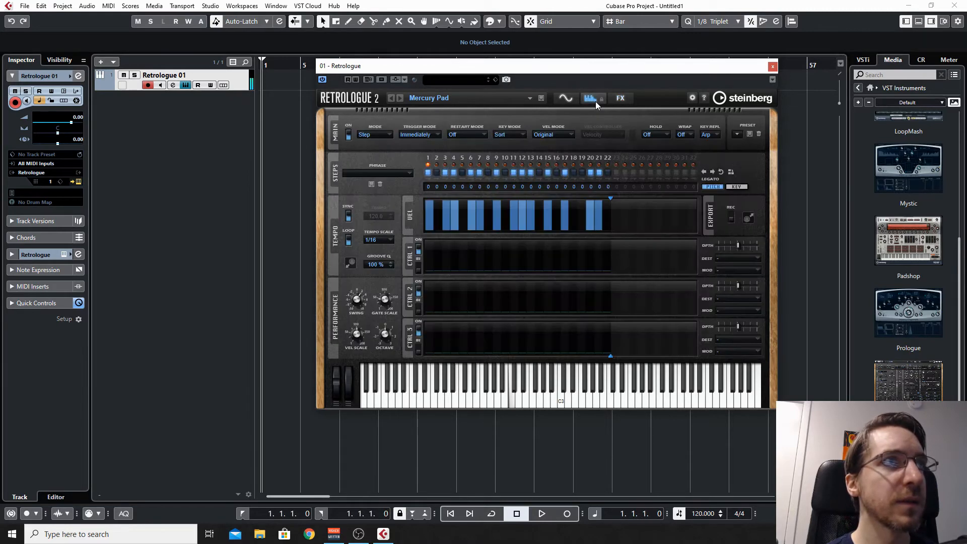
pyautogui.click(563, 99)
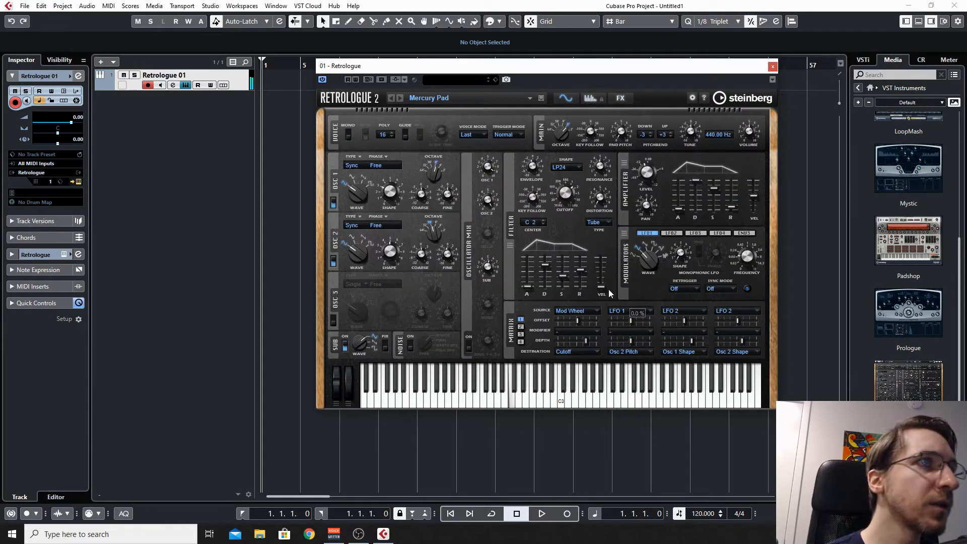
pyautogui.moveTo(563, 197)
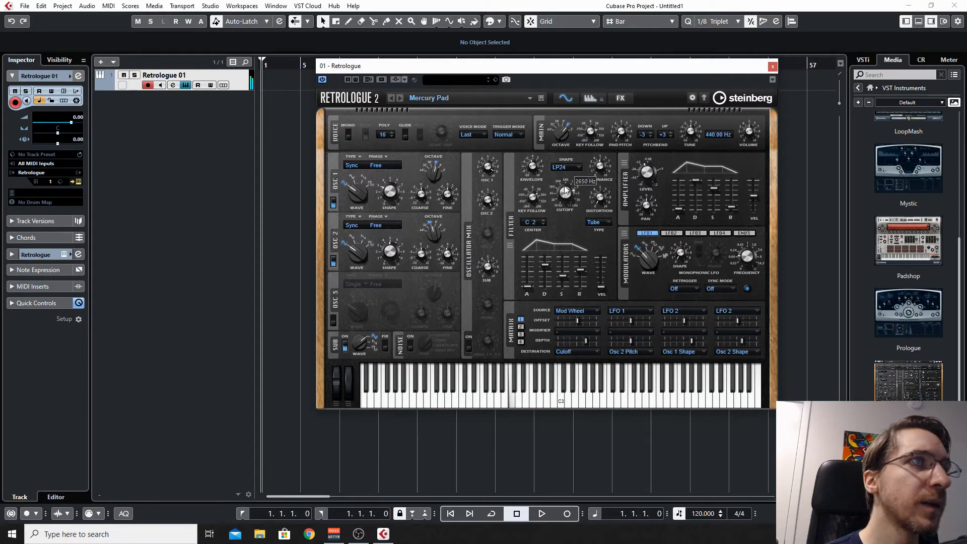
pyautogui.moveTo(564, 186)
pyautogui.mouseDown()
pyautogui.moveTo(570, 169)
pyautogui.moveTo(572, 186)
pyautogui.mouseUp()
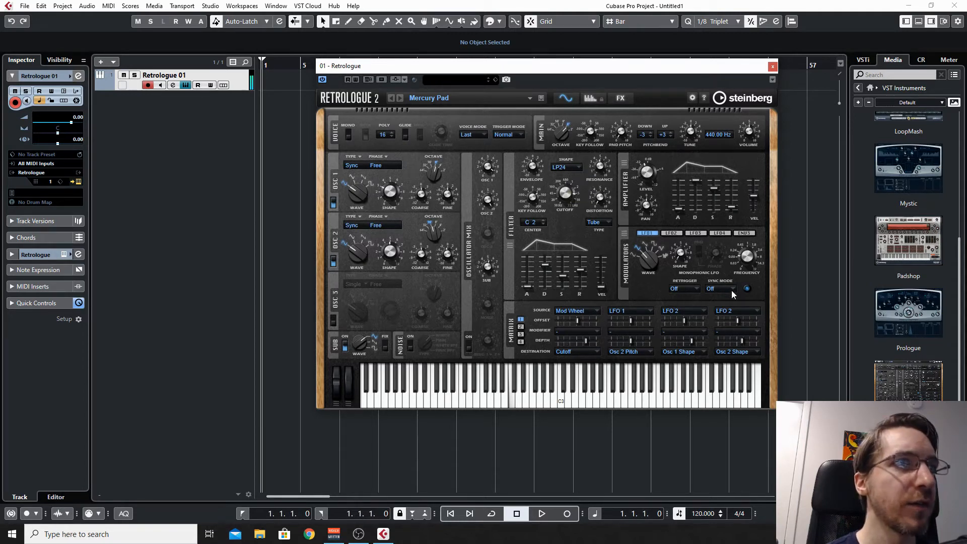
# Step: Route LFO 3 to the filter cutoff in the third slot of modulation matrix page 2 and raise its offset
pyautogui.click(521, 326)
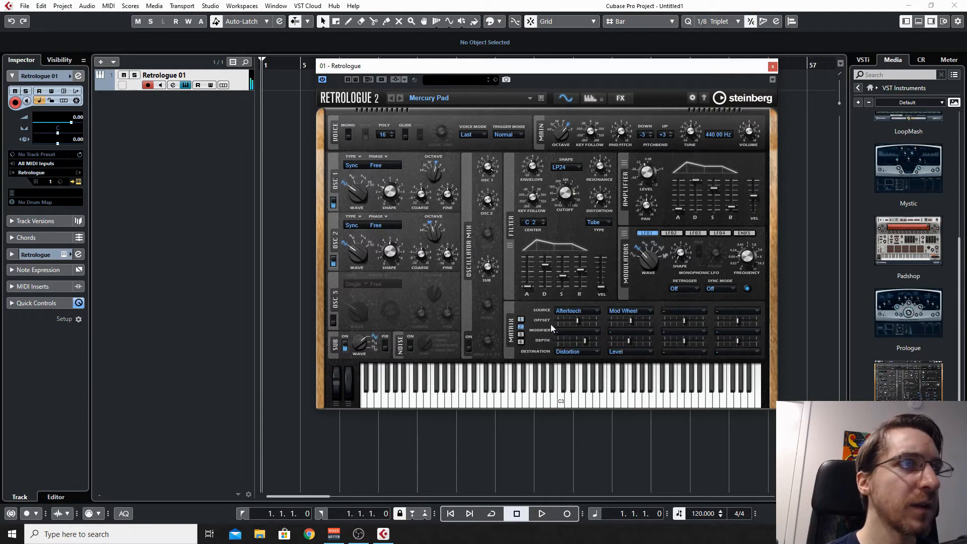
pyautogui.click(698, 233)
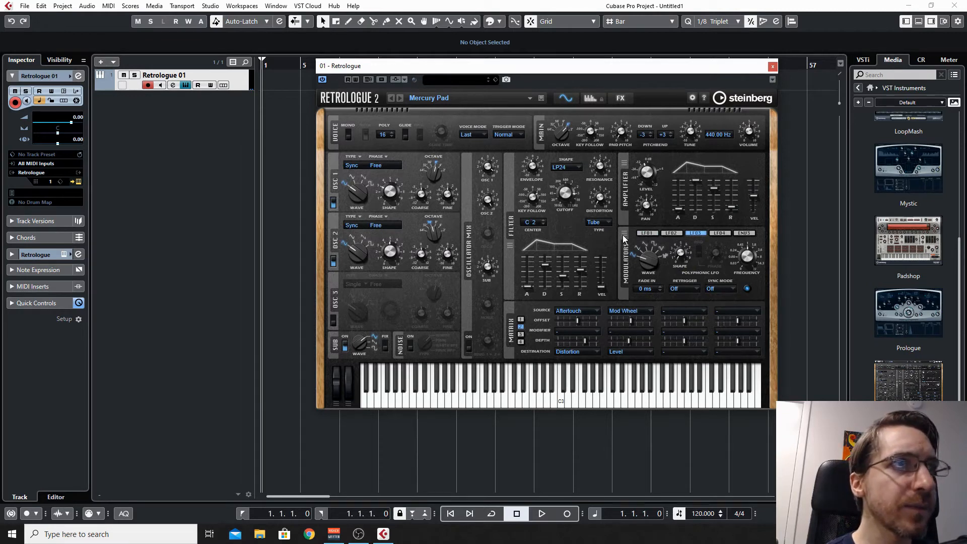
pyautogui.moveTo(624, 237); pyautogui.dragTo(565, 193)
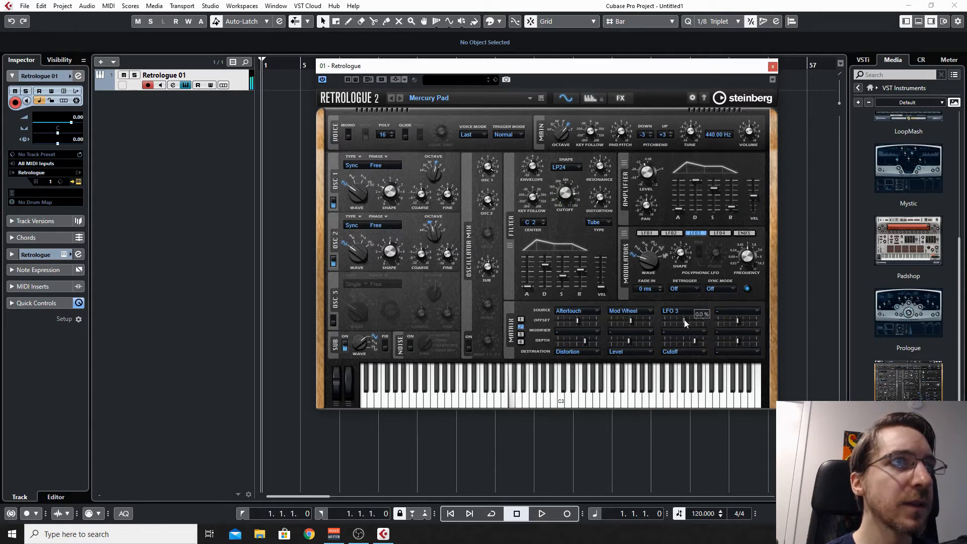
pyautogui.moveTo(683, 319); pyautogui.dragTo(690, 321)
# Step: Sync LFO 3 to the tempo and set its frequency to 1/8
pyautogui.click(732, 288)
pyautogui.click(739, 309)
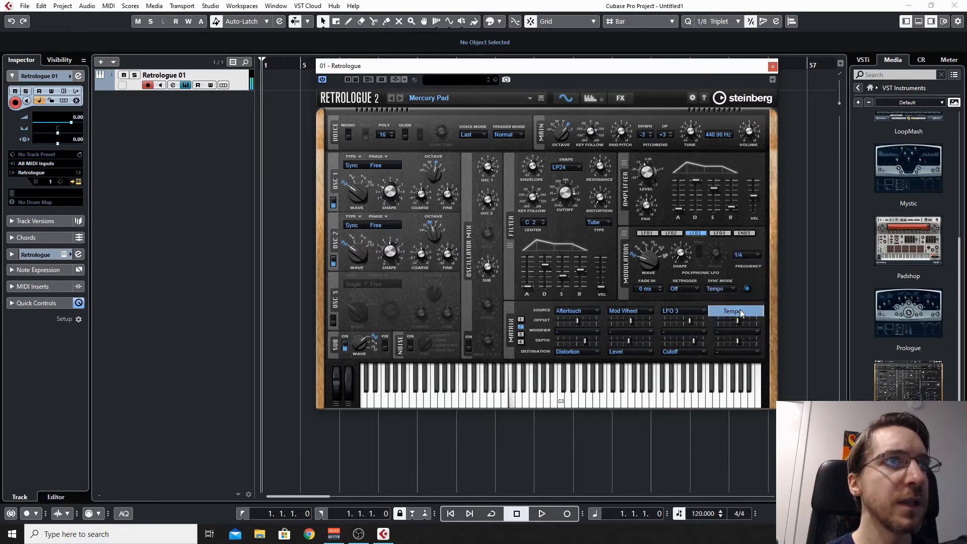
pyautogui.click(759, 254)
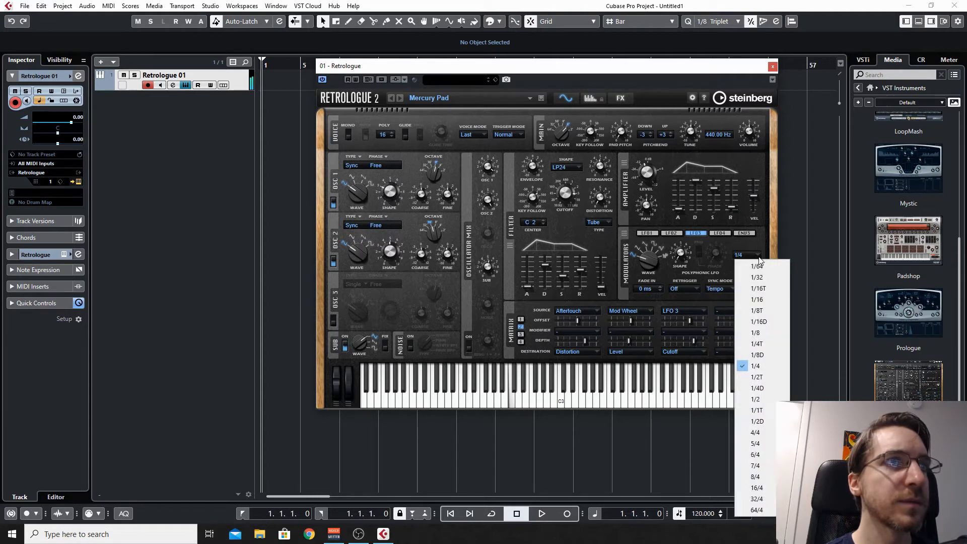
pyautogui.click(758, 258)
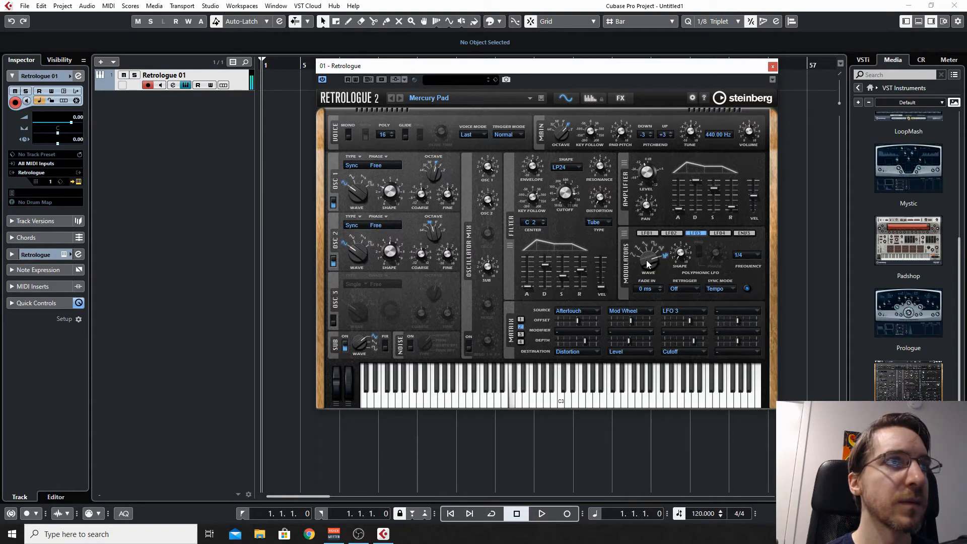
pyautogui.click(757, 255)
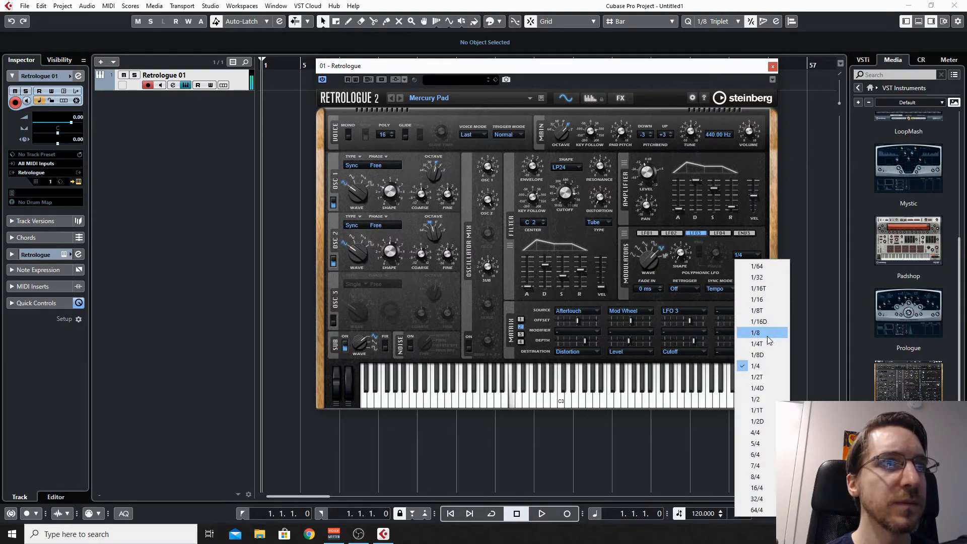
pyautogui.click(755, 333)
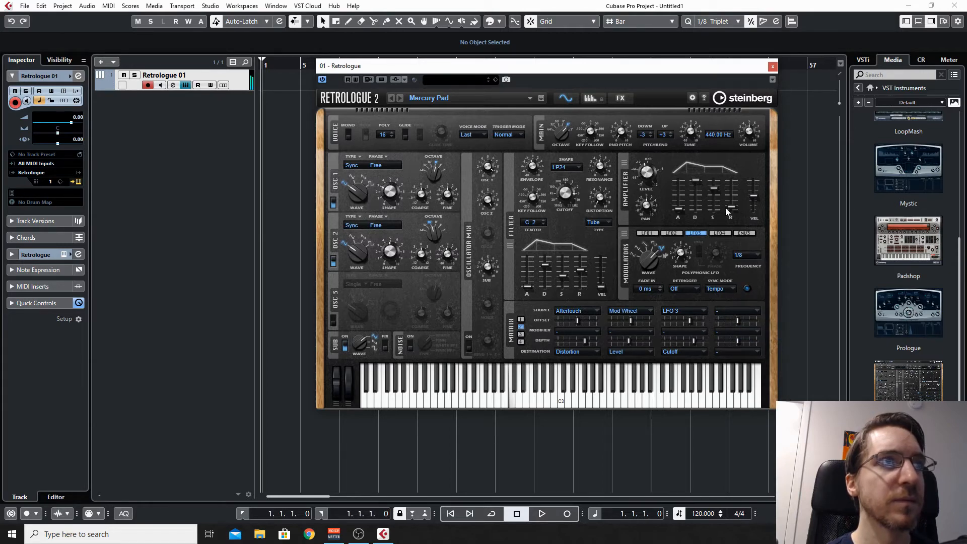
pyautogui.click(591, 97)
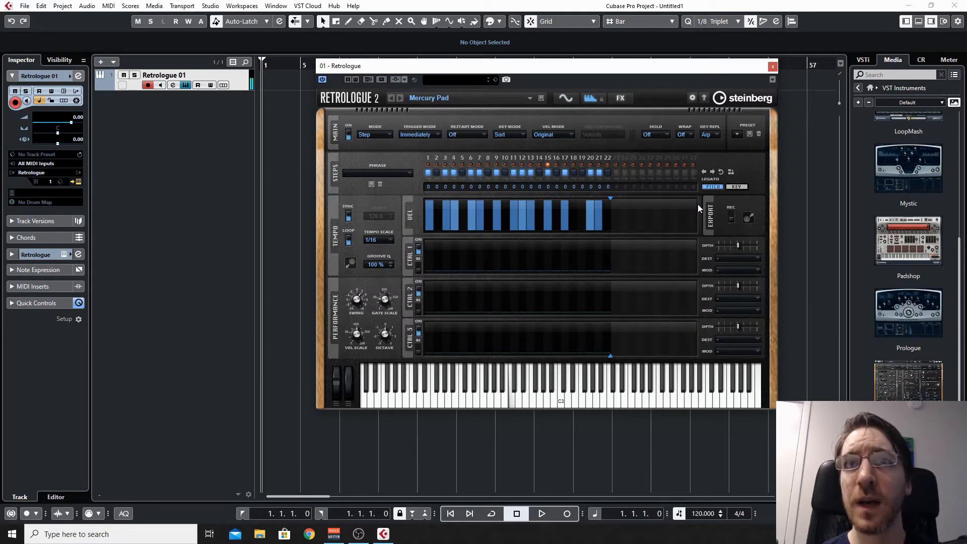
pyautogui.click(571, 97)
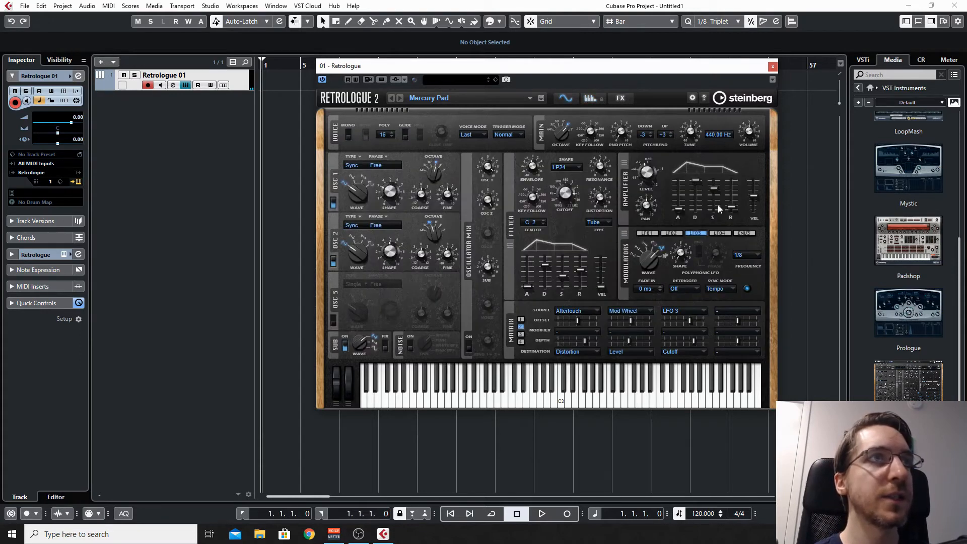
pyautogui.click(592, 98)
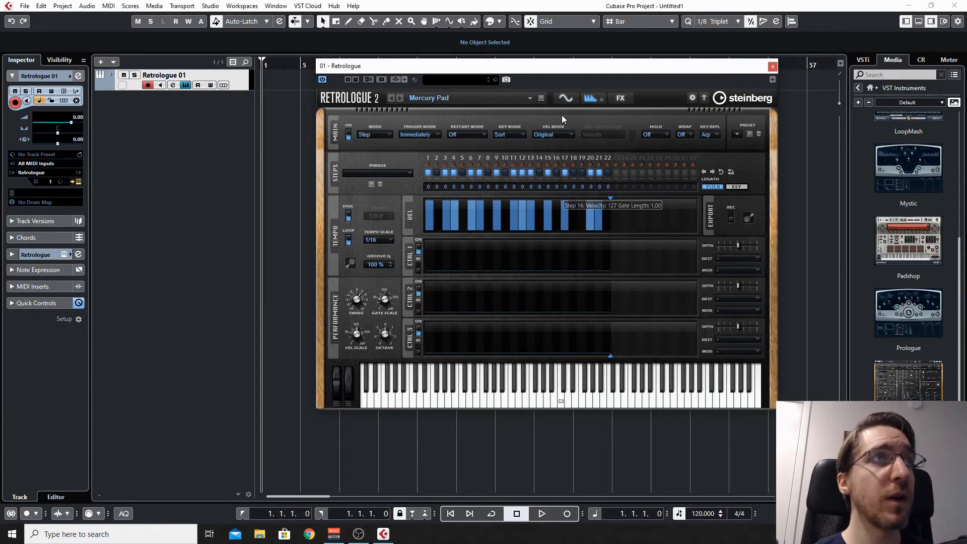
pyautogui.click(570, 97)
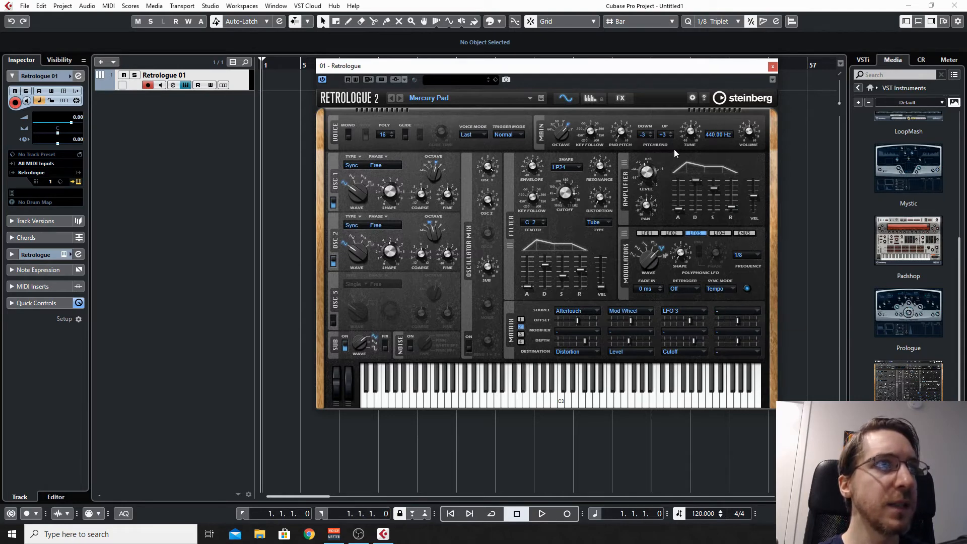
# Step: Save the modified patch as a new preset named "Mercury Pad Mod"
pyautogui.click(542, 99)
pyautogui.click(510, 361)
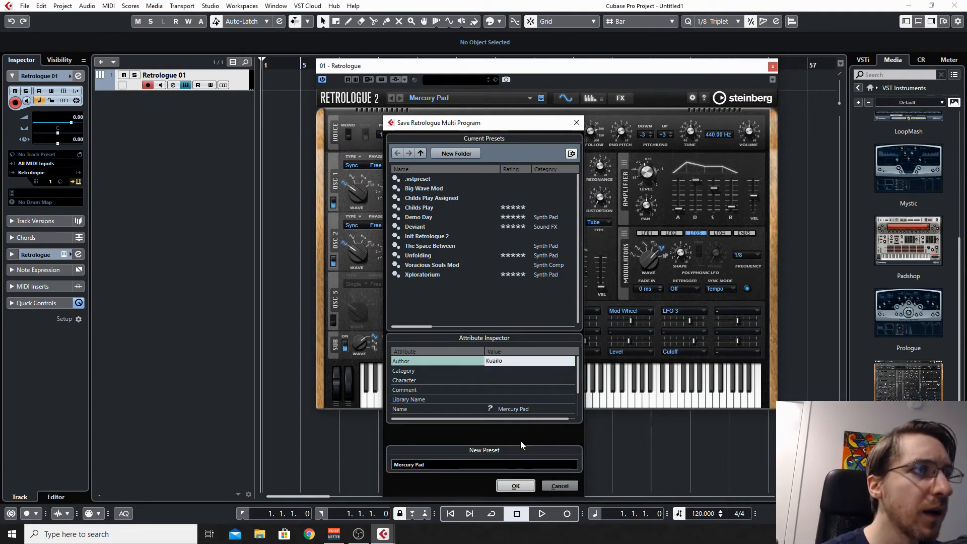
pyautogui.click(463, 463)
pyautogui.click(463, 461)
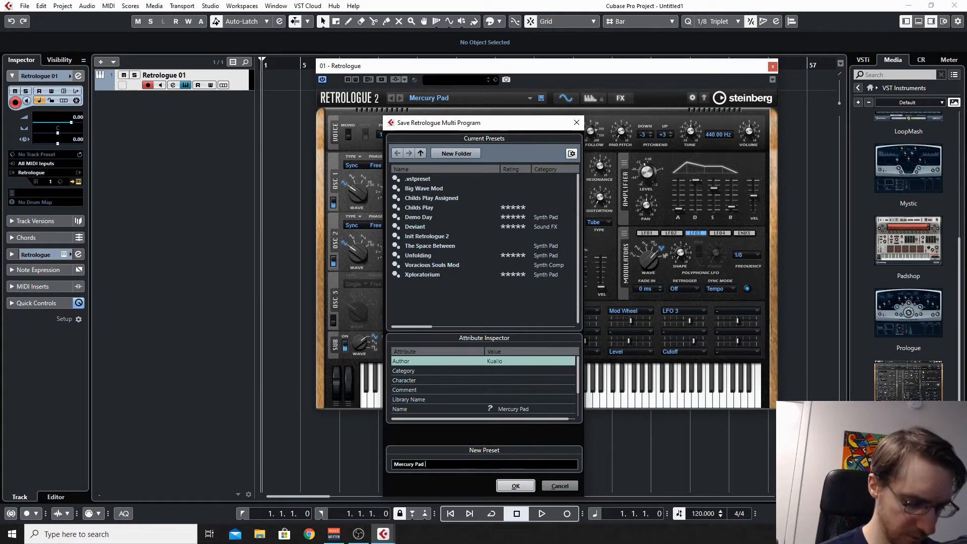
pyautogui.write('Mod')
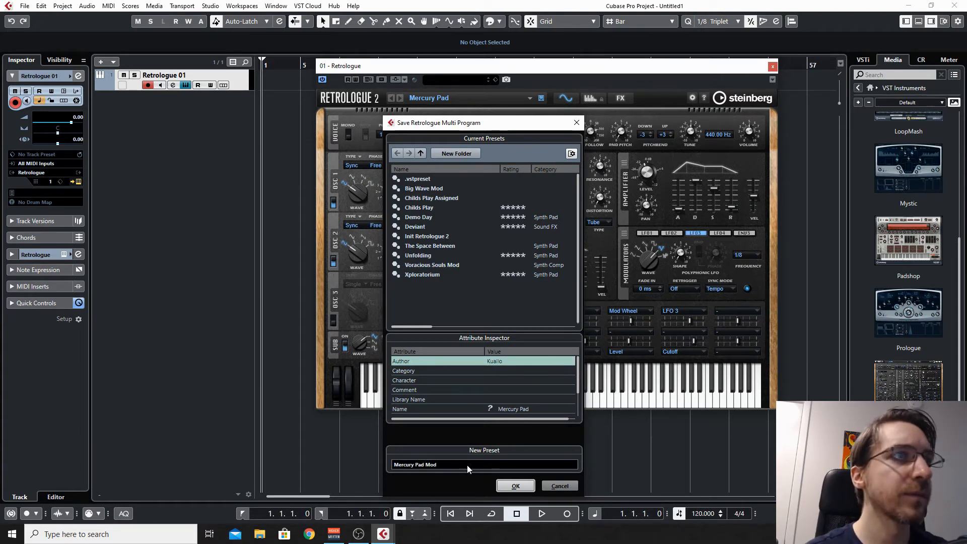
pyautogui.click(515, 485)
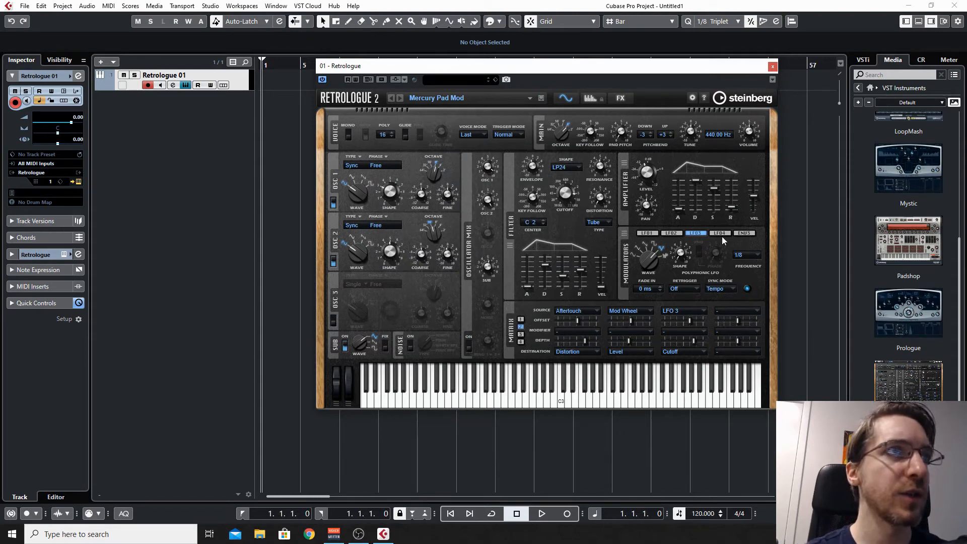
# Step: Set the pitch of arpeggiator steps 6 and 13 to 12 and the tempo scale to 1/16
pyautogui.click(590, 98)
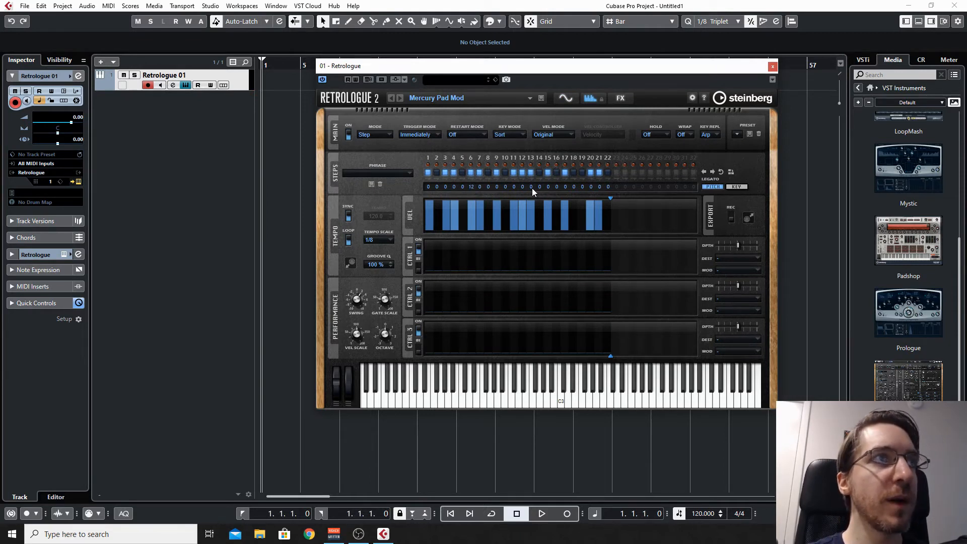
pyautogui.moveTo(529, 184); pyautogui.dragTo(529, 172)
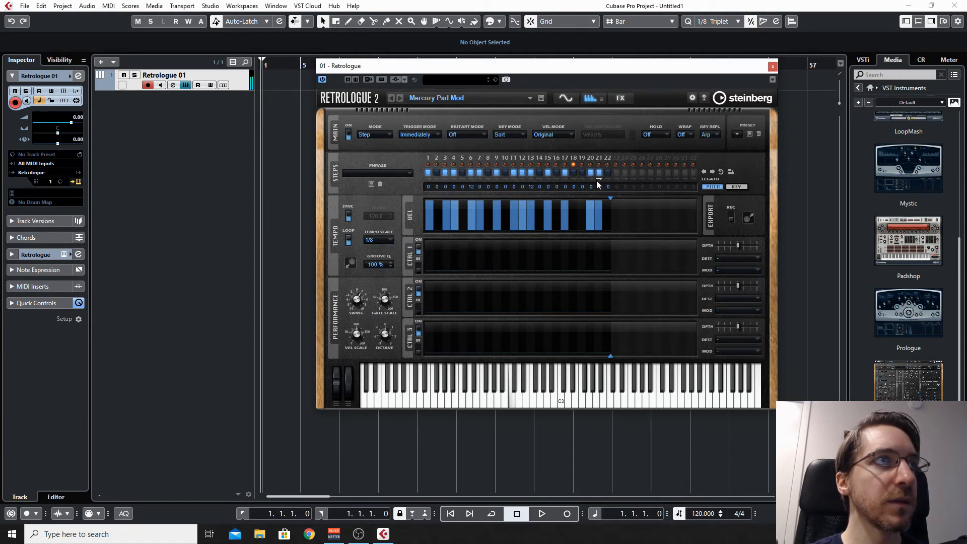
pyautogui.click(389, 241)
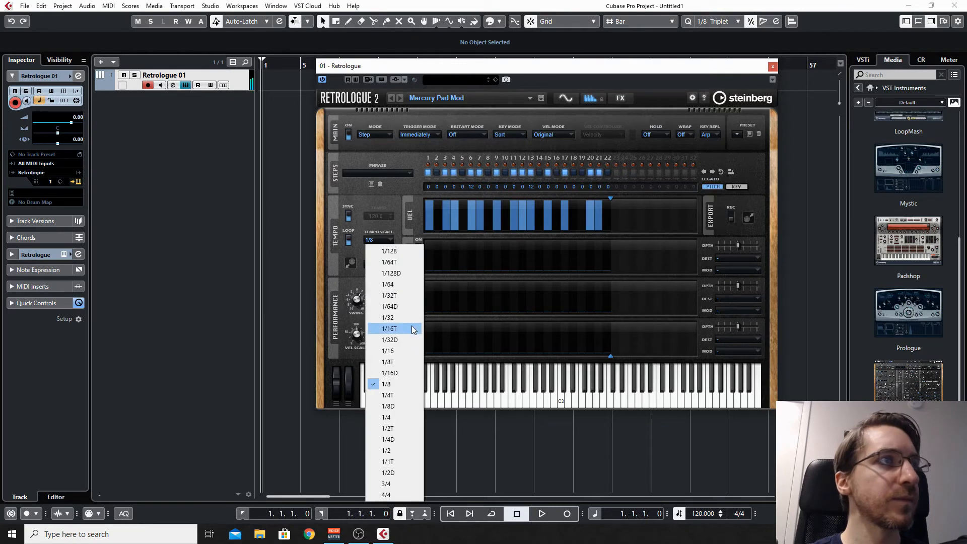
pyautogui.click(403, 343)
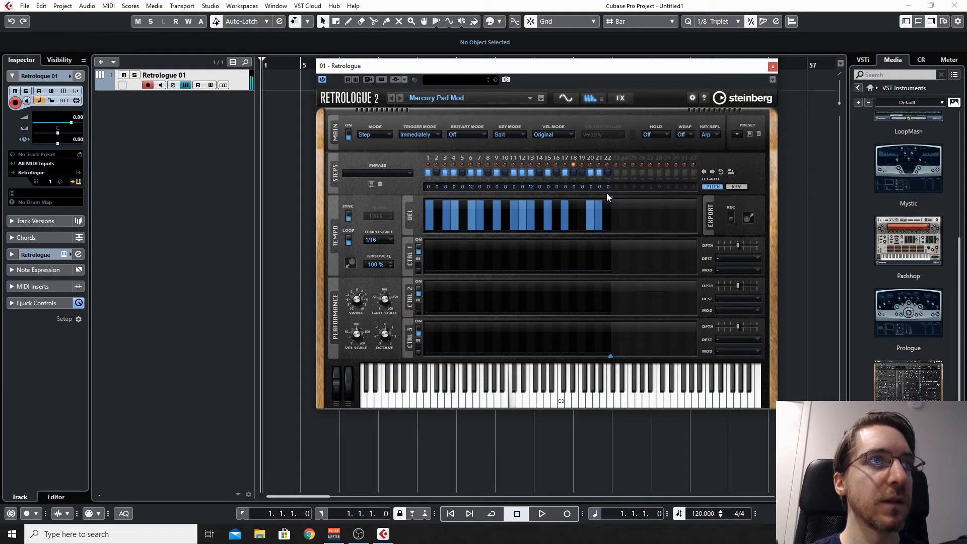
# Step: Extend the arpeggiator pattern to 29 steps and switch off steps 25, 26 and 28
pyautogui.moveTo(610, 198); pyautogui.dragTo(673, 199)
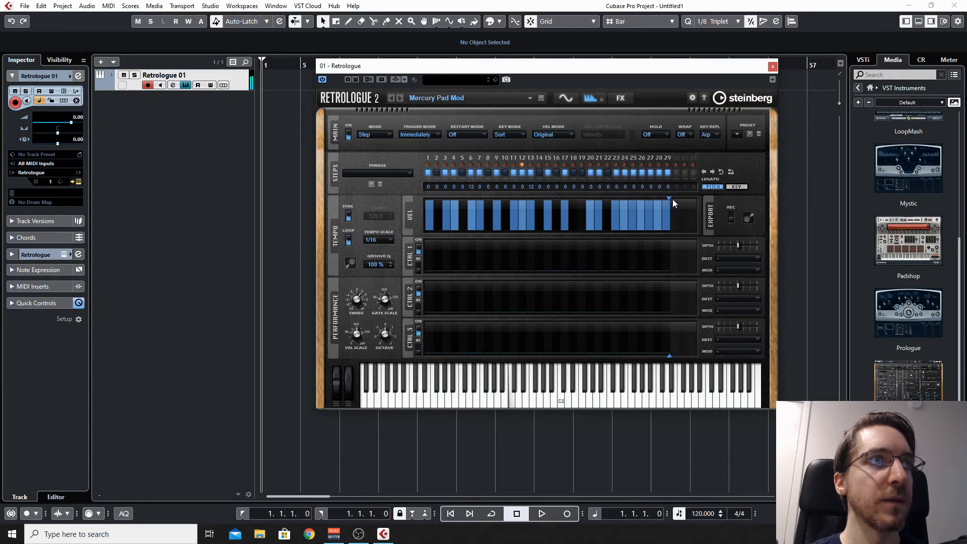
pyautogui.click(640, 172)
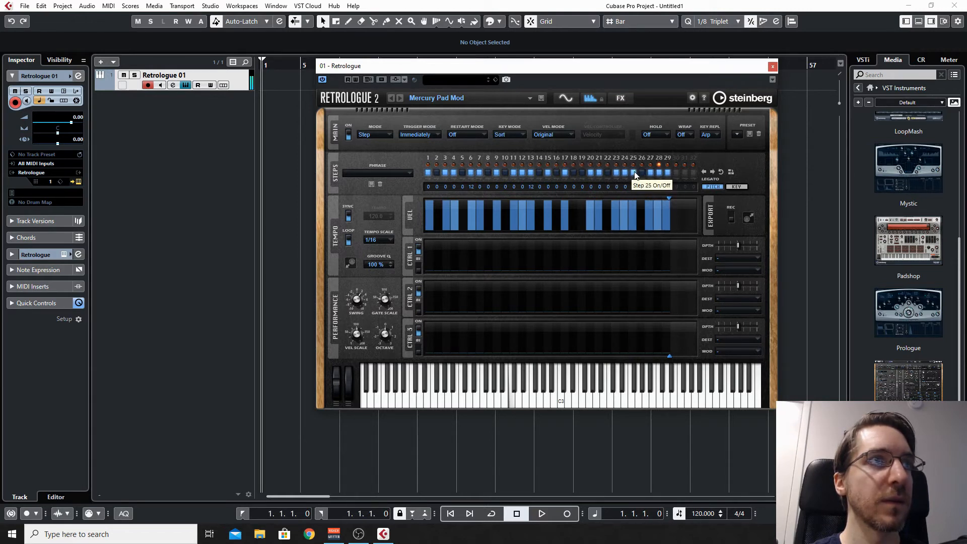
pyautogui.click(633, 172)
pyautogui.click(660, 173)
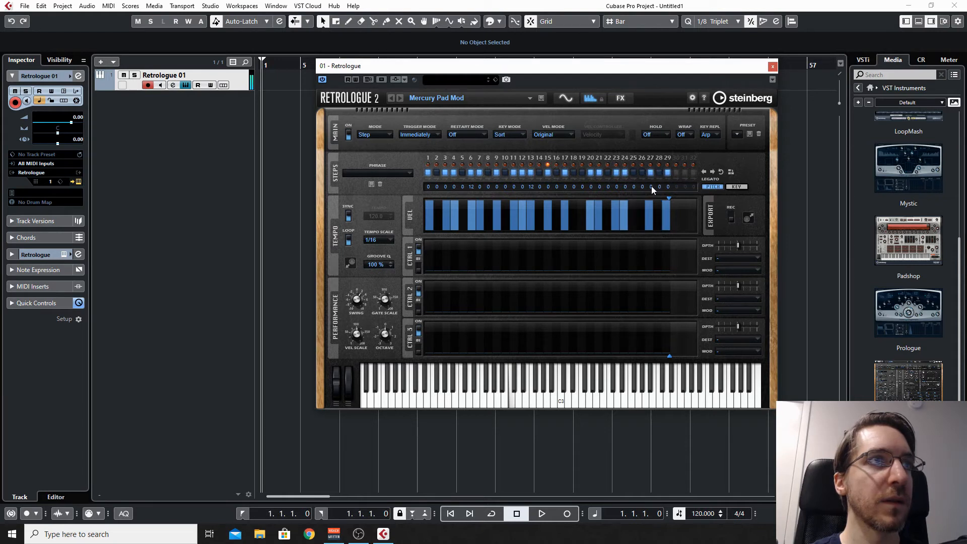
# Step: Set the pitch of arpeggiator step 27 to -12 and that of step 21 to 1
pyautogui.moveTo(651, 186)
pyautogui.mouseDown()
pyautogui.moveTo(650, 213)
pyautogui.moveTo(661, 184)
pyautogui.mouseUp()
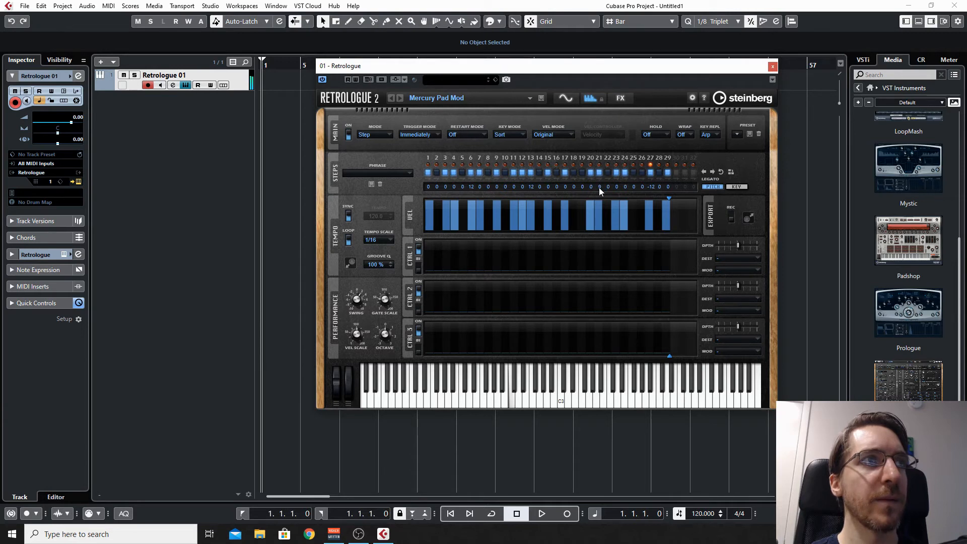
pyautogui.moveTo(655, 231)
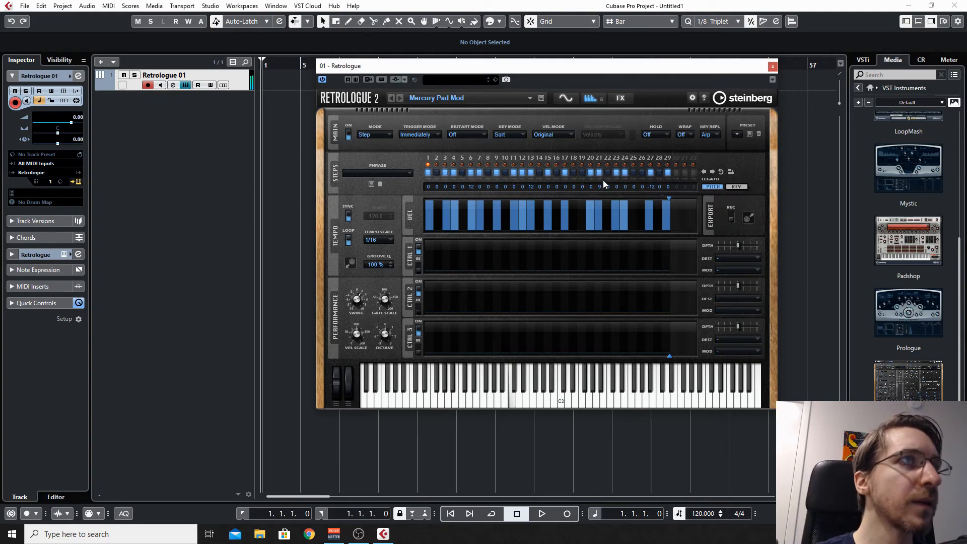
pyautogui.scroll(-5, 598, 188)
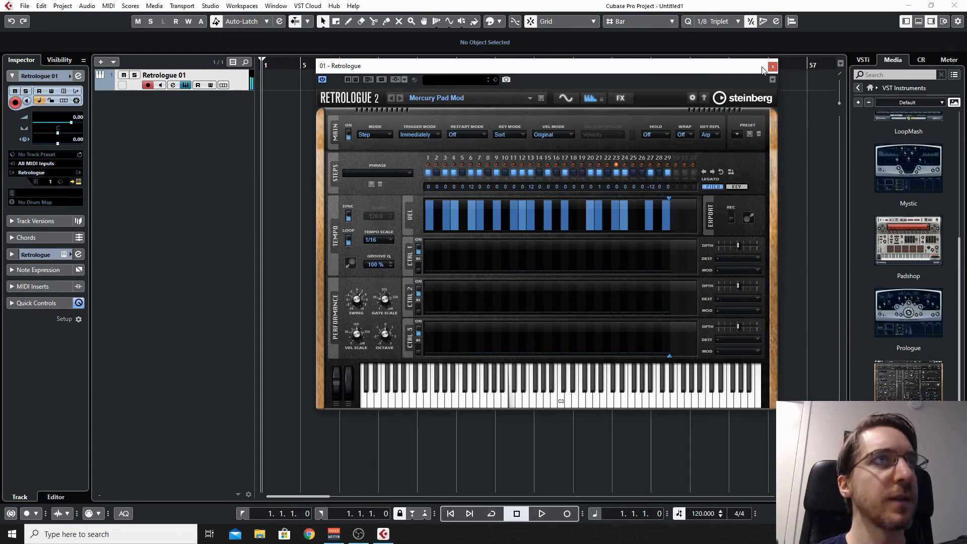
# Step: Close the instrument window, draw a four-bar MIDI part from bar 1 on the Retrologue track, and open it in the Key Editor
pyautogui.moveTo(727, 72); pyautogui.dragTo(734, 105)
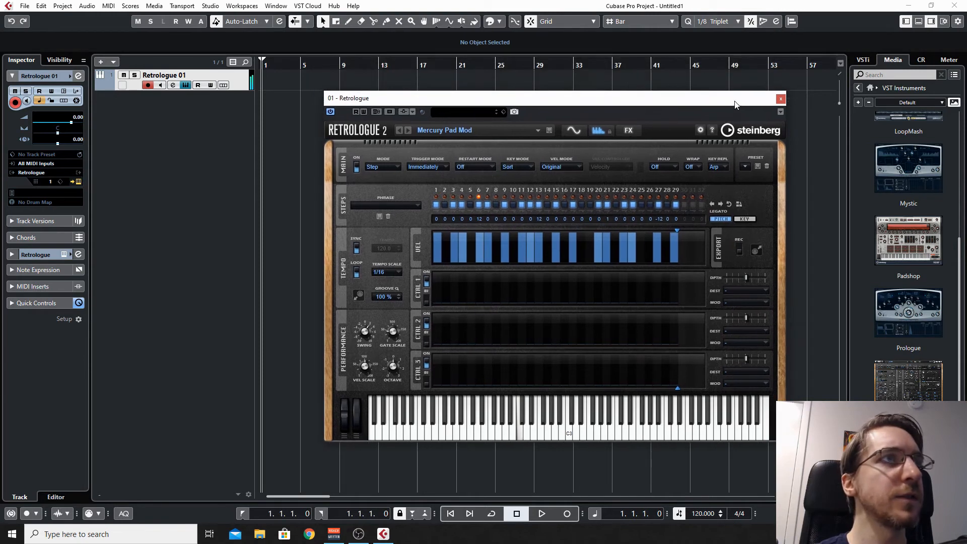
pyautogui.click(780, 100)
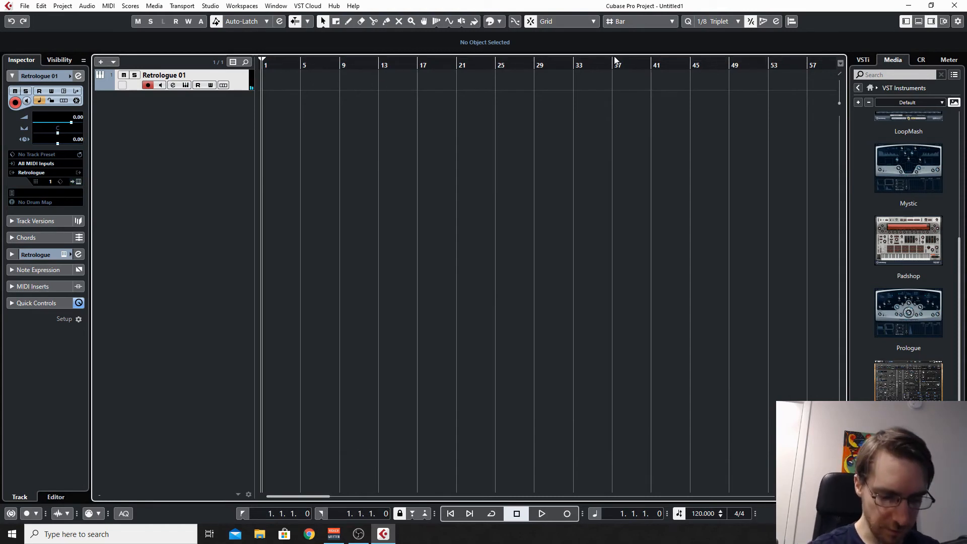
pyautogui.press('8')
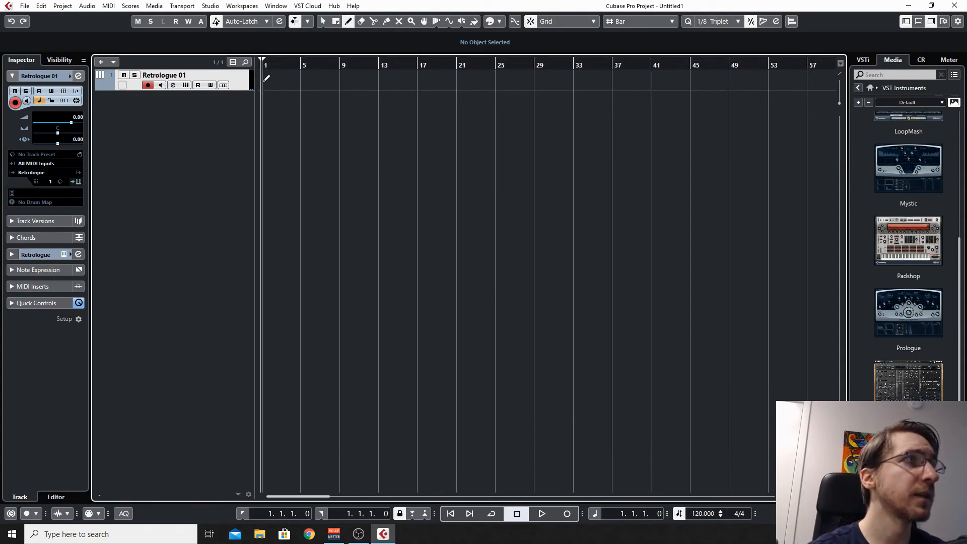
pyautogui.moveTo(265, 79); pyautogui.dragTo(303, 83)
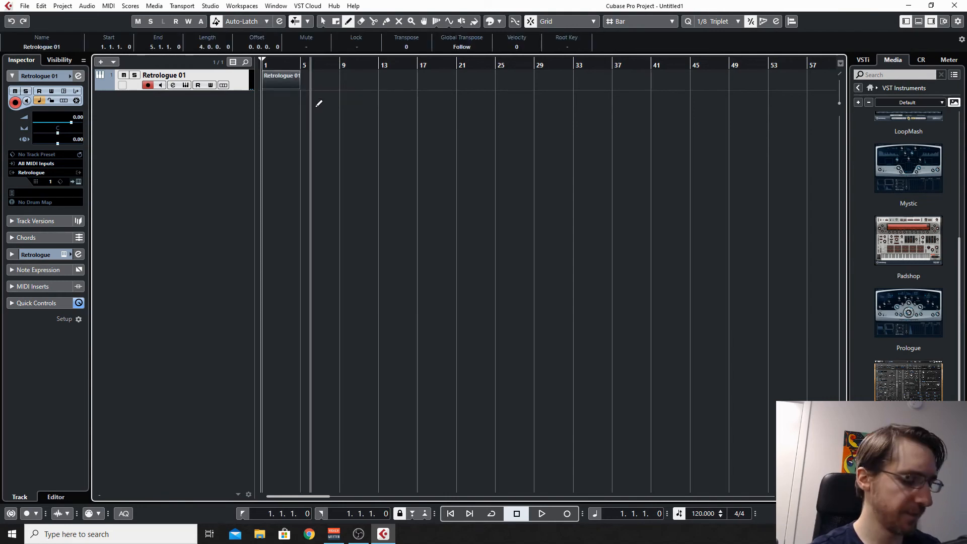
pyautogui.press('1')
pyautogui.doubleClick(286, 77)
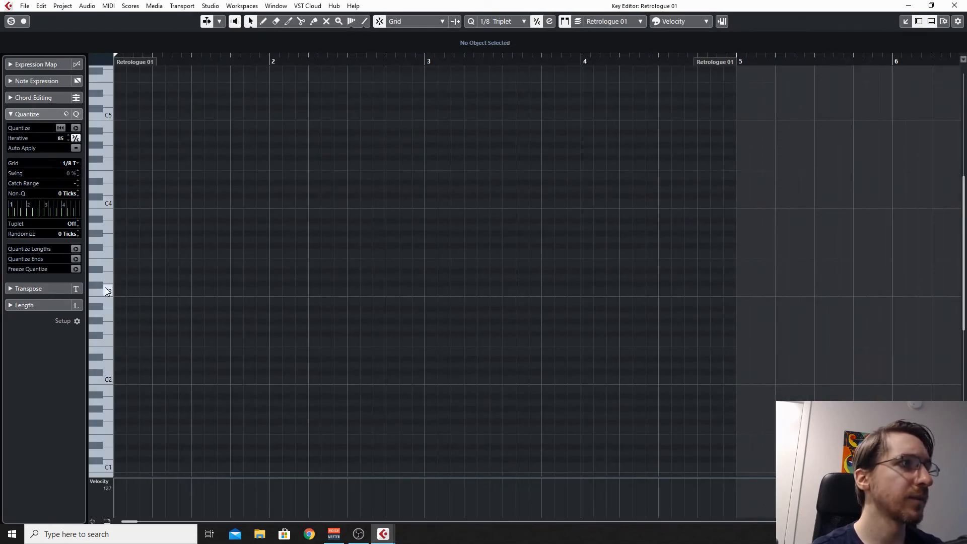
# Step: Draw a C2 note spanning the whole four-bar part and close the Key Editor
pyautogui.press('8')
pyautogui.click(125, 377)
pyautogui.moveTo(139, 377); pyautogui.dragTo(735, 349)
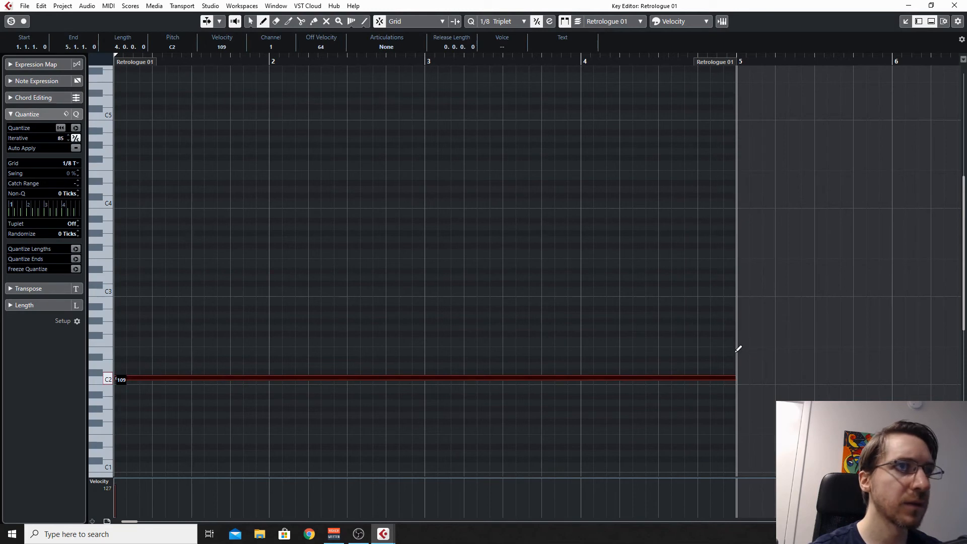
pyautogui.click(959, 6)
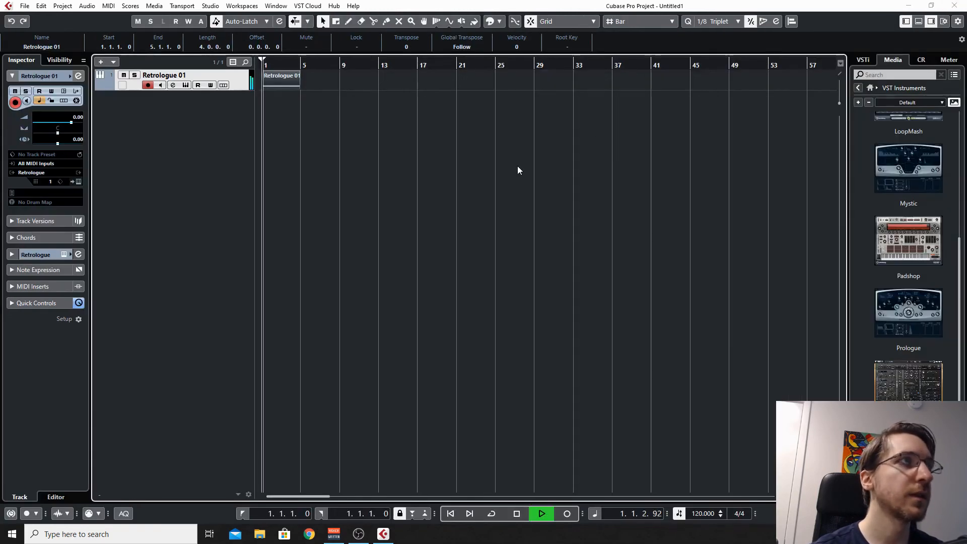
# Step: Add a Groove Agent SE instrument track below the Retrologue track and load the Lamchop kit into it
pyautogui.scroll(5, 926, 159)
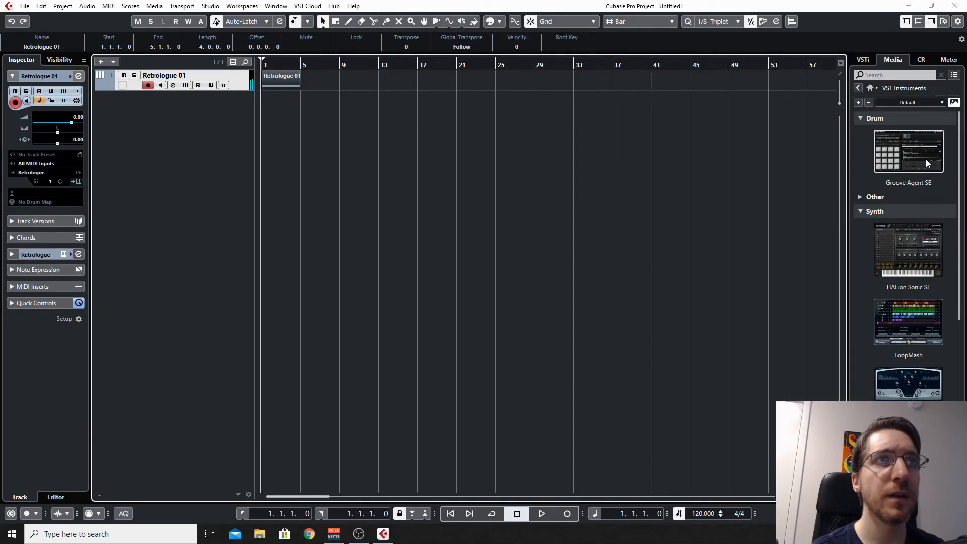
pyautogui.moveTo(913, 153); pyautogui.dragTo(154, 180)
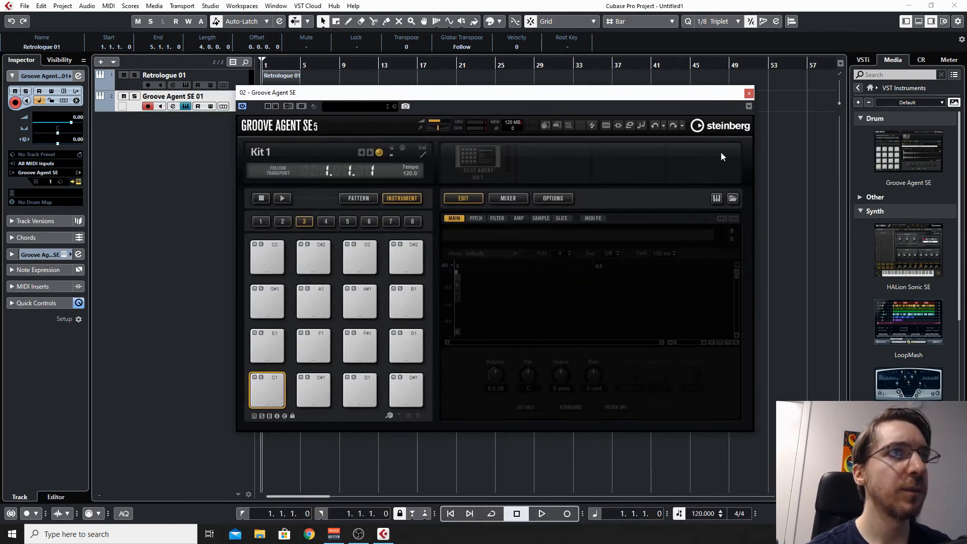
pyautogui.click(732, 198)
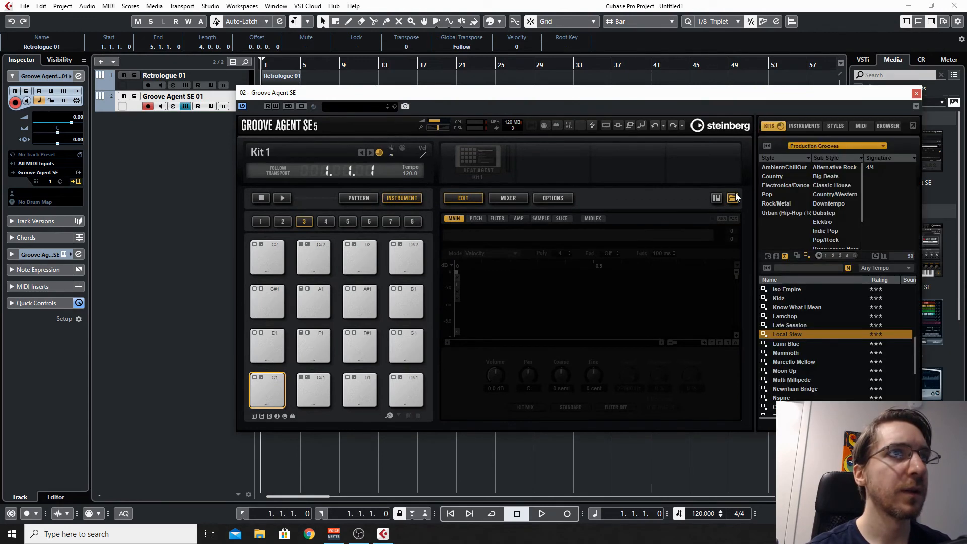
pyautogui.click(810, 317)
pyautogui.doubleClick(783, 317)
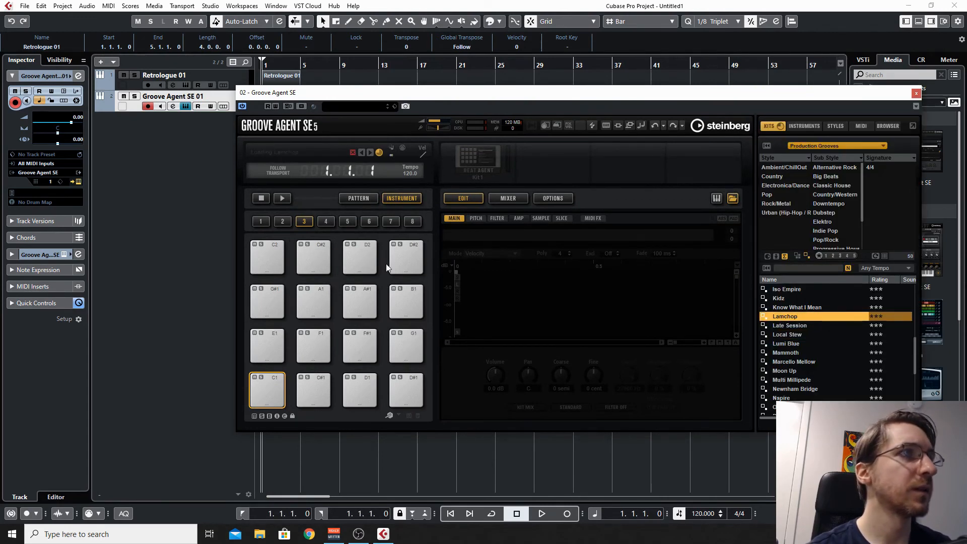
# Step: Show the kit's pattern pads and audition grooves 05, 07, 03 and 04
pyautogui.click(365, 198)
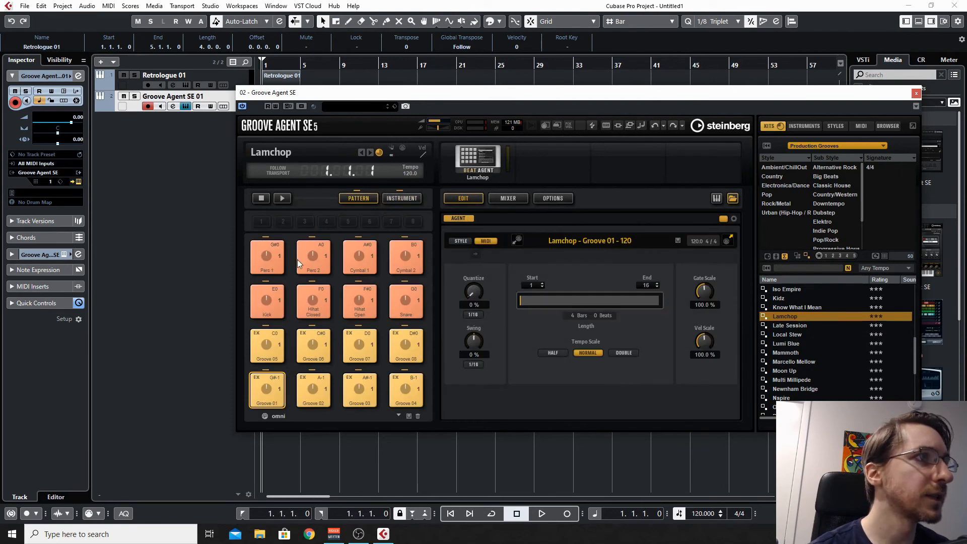
pyautogui.click(263, 352)
pyautogui.click(360, 348)
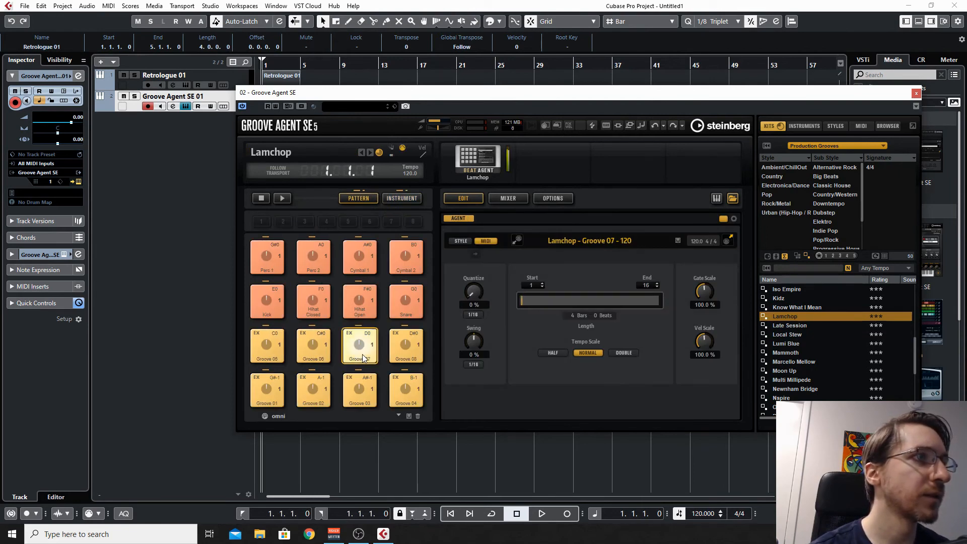
pyautogui.click(372, 393)
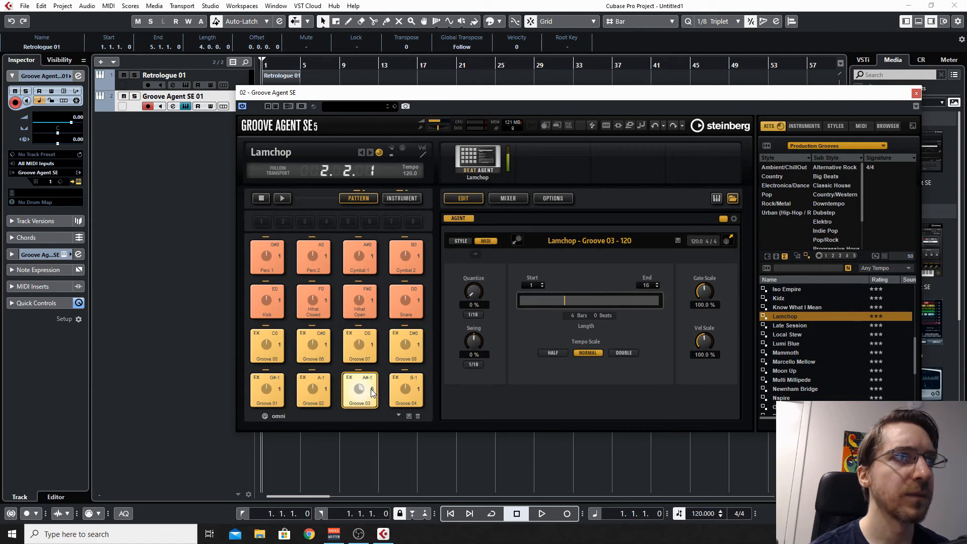
pyautogui.click(412, 392)
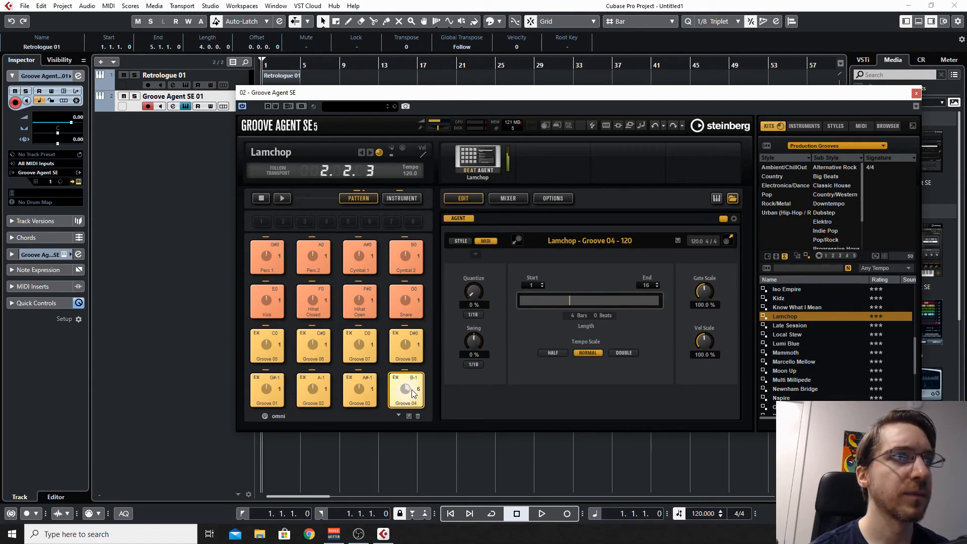
# Step: Place the Groove 04 pattern as a MIDI part at bar 1 of the Groove Agent SE track and close the instrument window
pyautogui.moveTo(542, 92); pyautogui.dragTo(723, 143)
pyautogui.click(582, 443)
pyautogui.moveTo(582, 443); pyautogui.dragTo(315, 113)
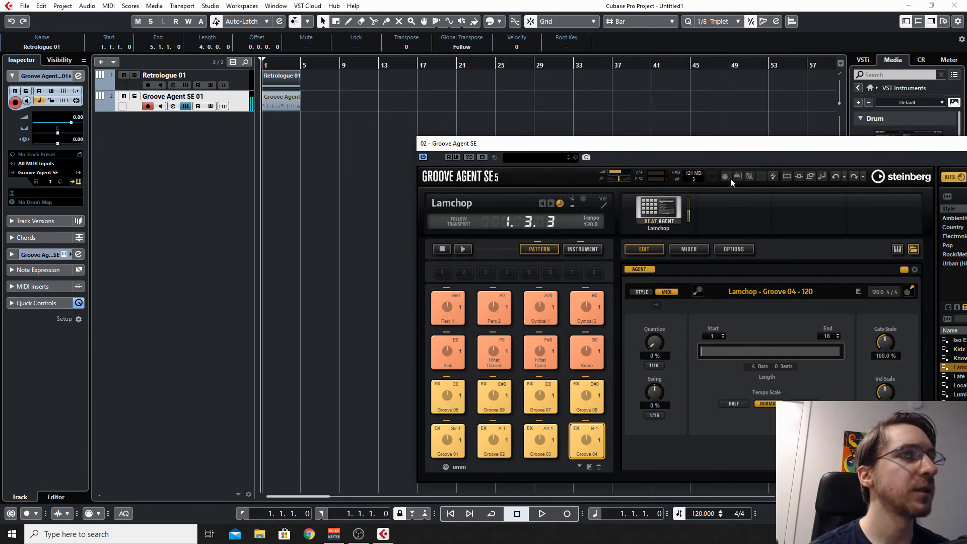
pyautogui.moveTo(906, 147); pyautogui.dragTo(628, 173)
pyautogui.click(819, 170)
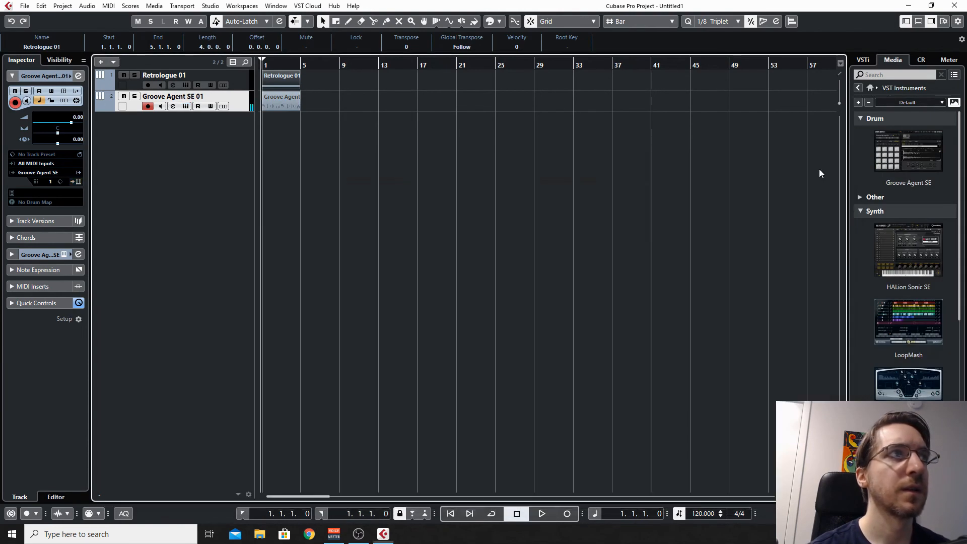
# Step: Play the project from bar 1 to hear the Retrologue part together with the drum groove, and stop playback
pyautogui.press('space')
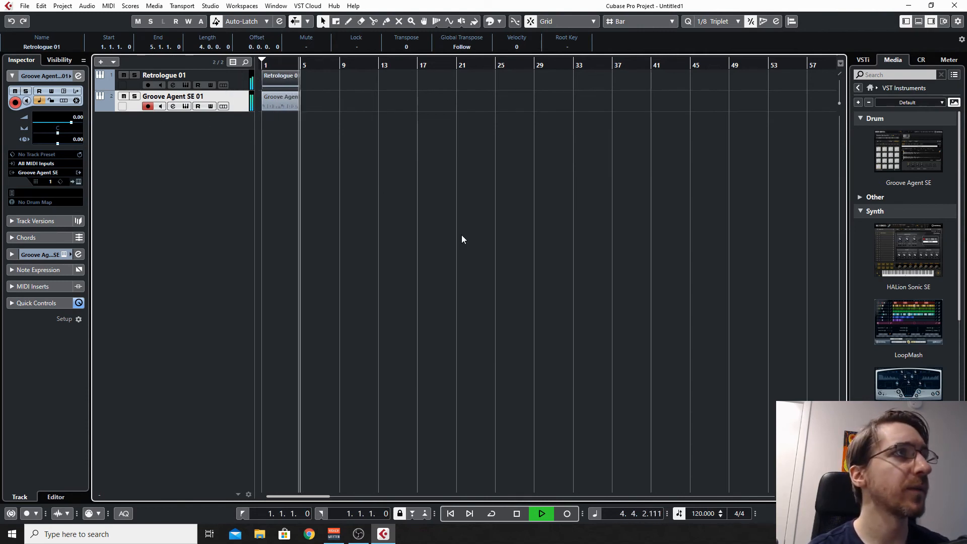
pyautogui.press('space')
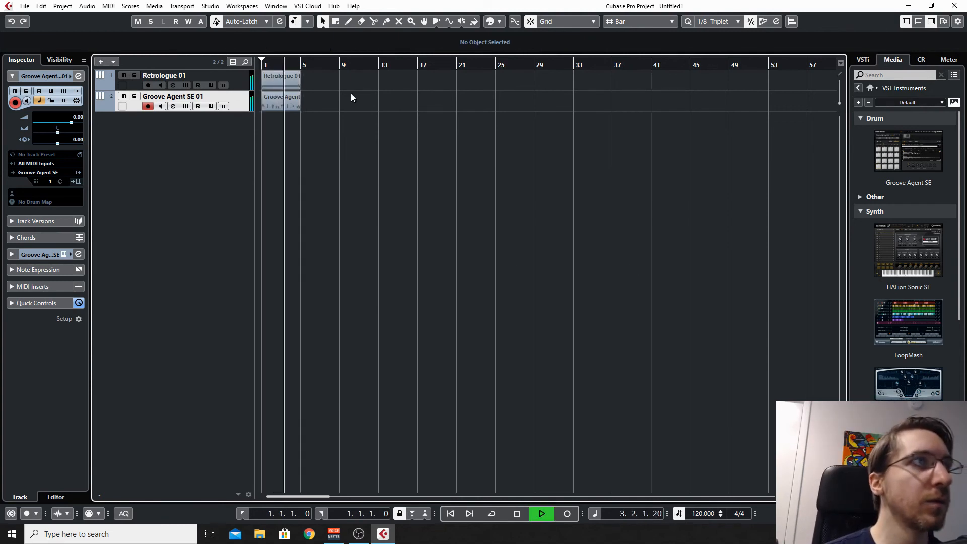
pyautogui.press('space')
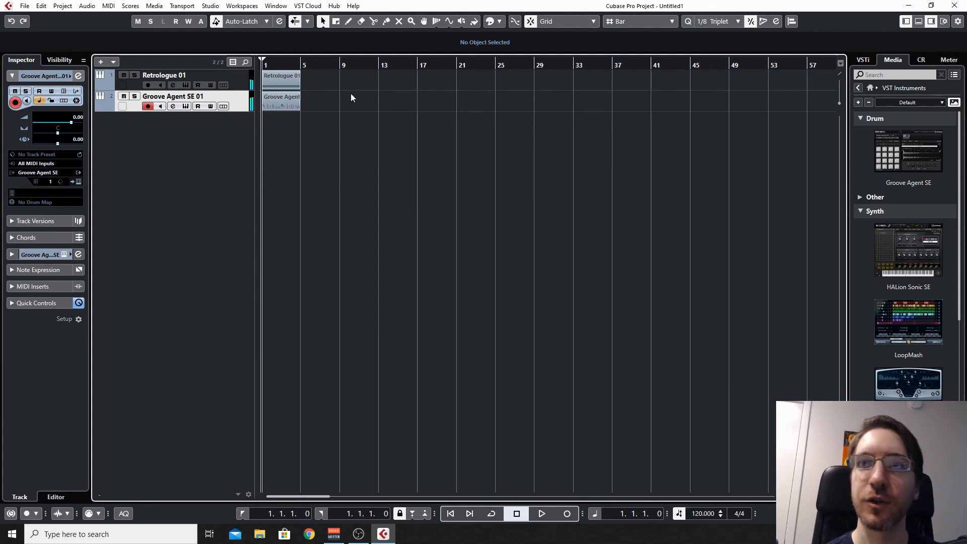